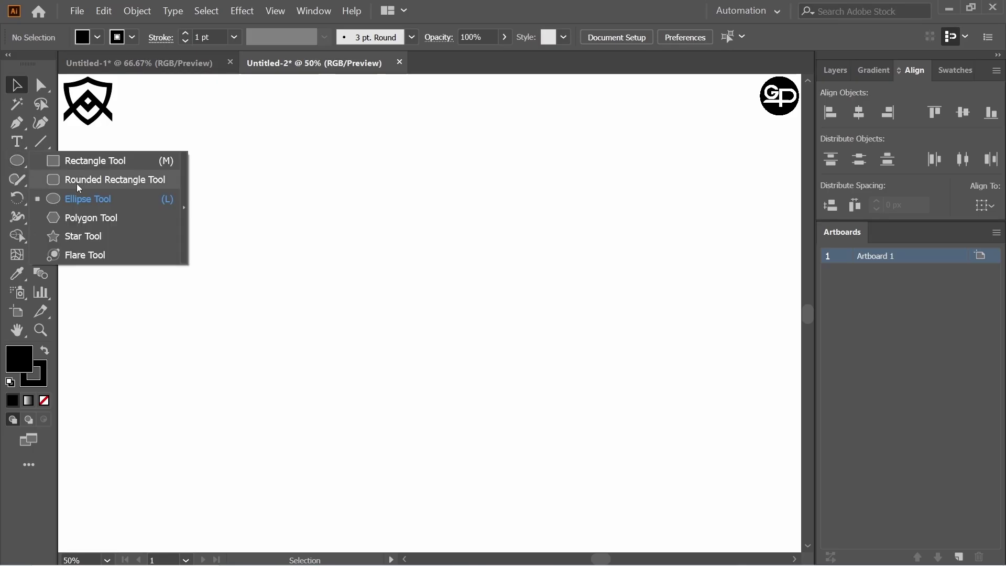
# Draw a circle near the middle of the artboard and remove its fill, keeping the black stroke
pyautogui.moveTo(416, 315); pyautogui.dragTo(497, 384)
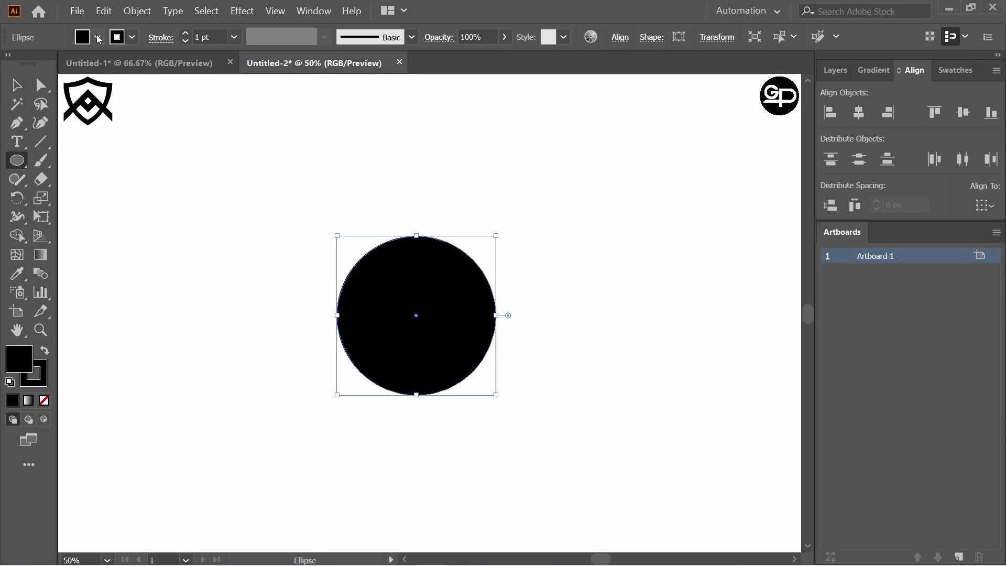
pyautogui.click(97, 37)
pyautogui.click(13, 63)
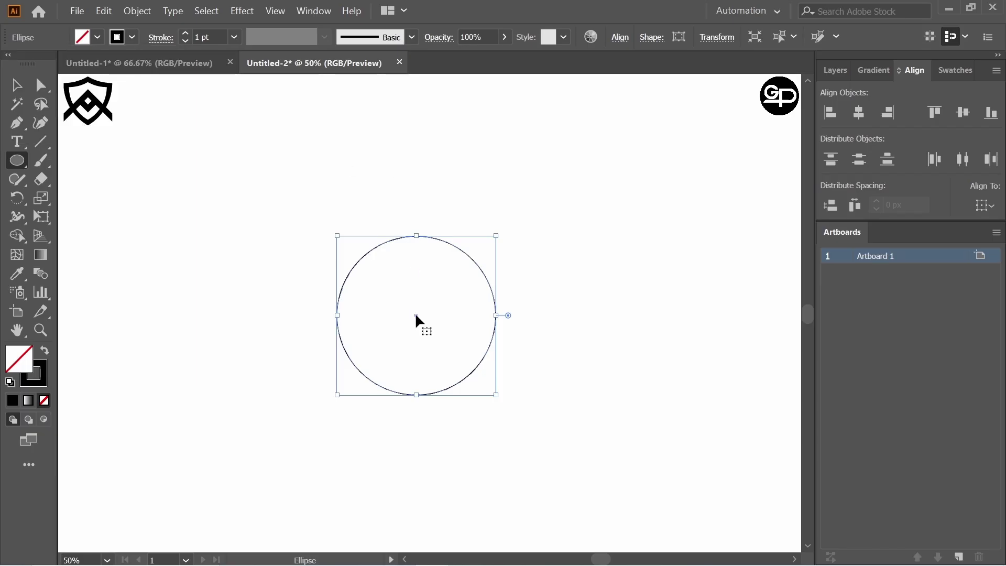
# Copy the circle one radius to the right, and copy both circles one radius down to form four overlapping circles
pyautogui.moveTo(415, 313); pyautogui.dragTo(495, 316)
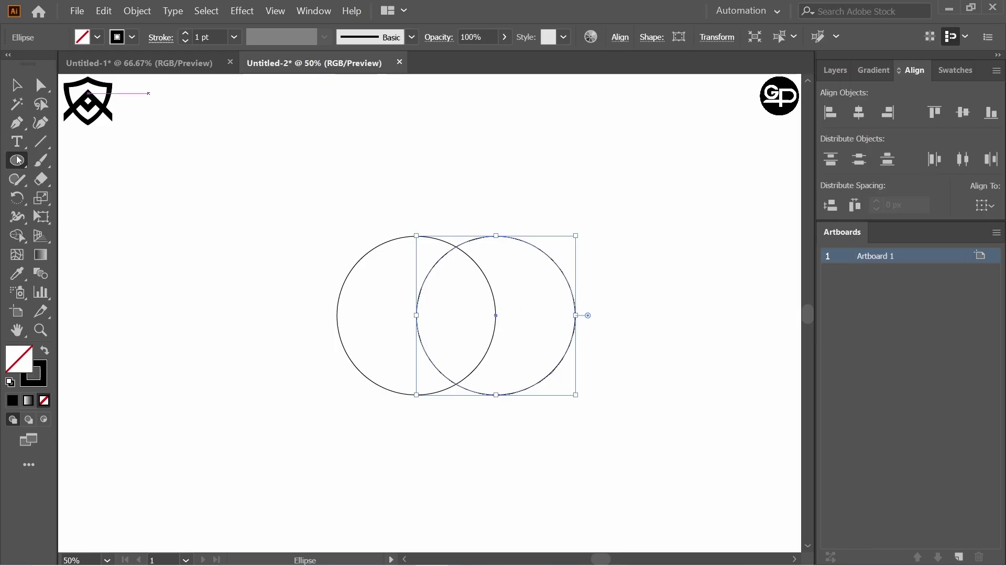
pyautogui.click(17, 85)
pyautogui.moveTo(338, 182); pyautogui.dragTo(626, 430)
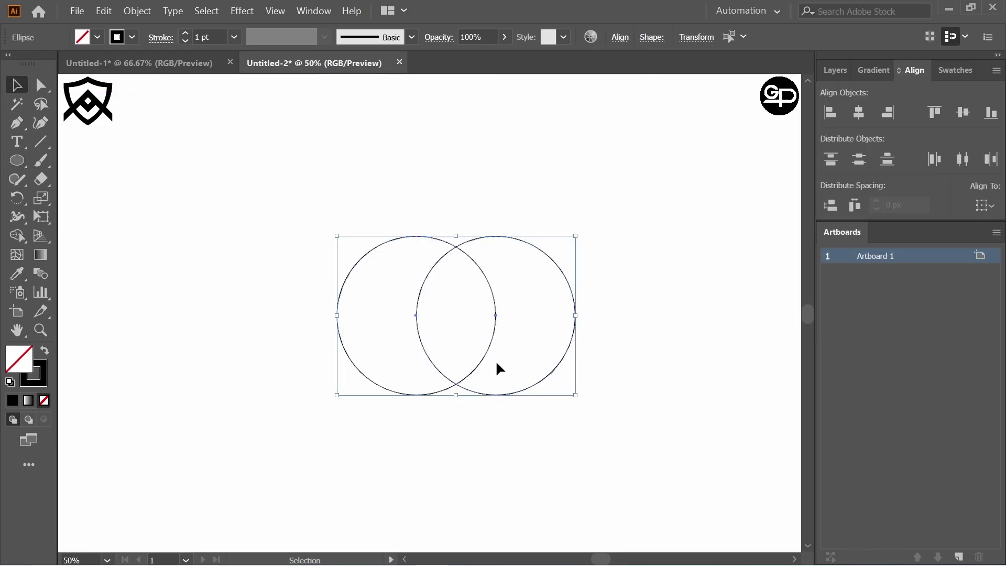
pyautogui.moveTo(495, 316); pyautogui.dragTo(496, 400)
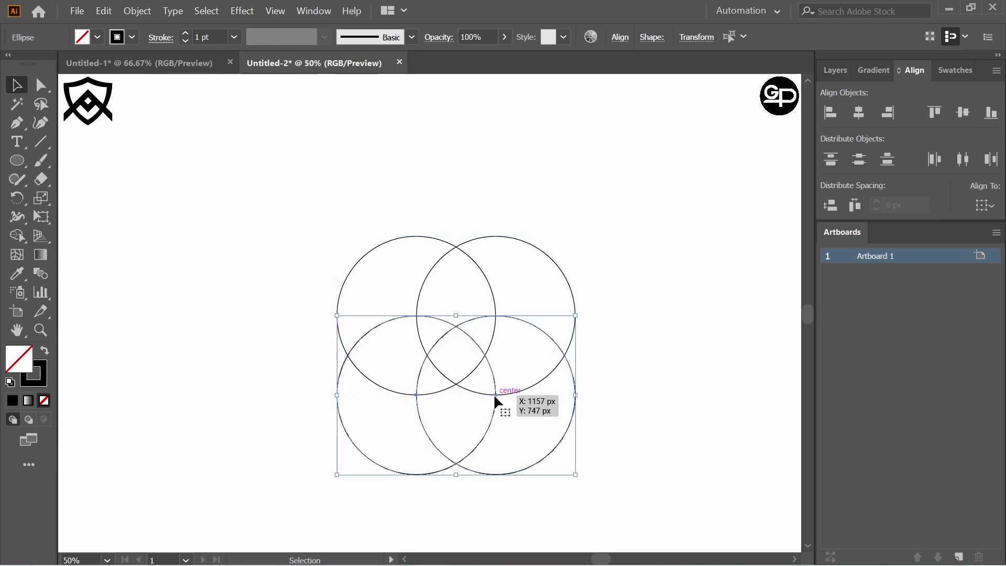
# Move the four circles up and use Shape Builder to leave only the shield outline at the lower centre of the overlap
pyautogui.moveTo(281, 177); pyautogui.dragTo(662, 535)
pyautogui.moveTo(488, 356); pyautogui.dragTo(470, 262)
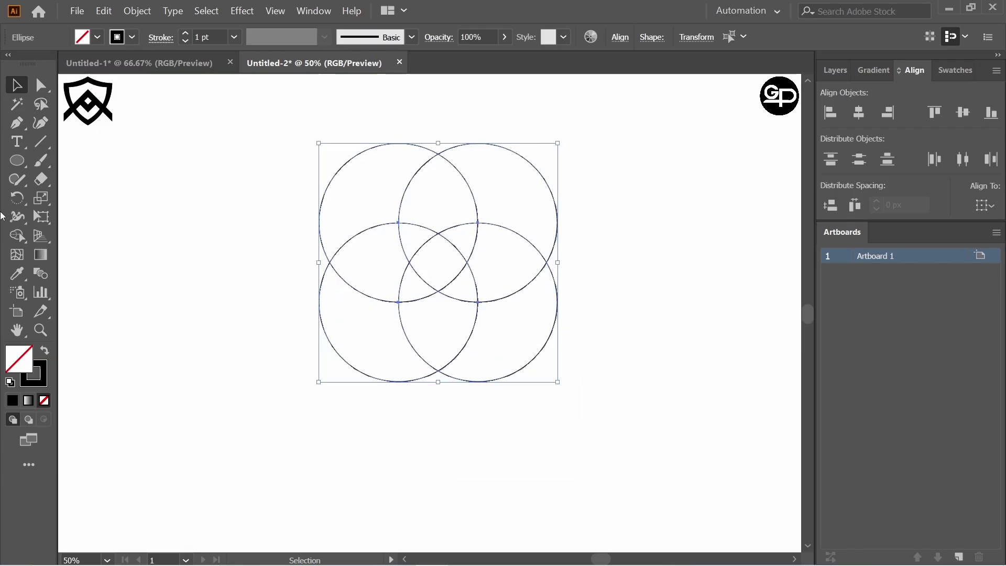
pyautogui.moveTo(16, 236); pyautogui.dragTo(84, 228)
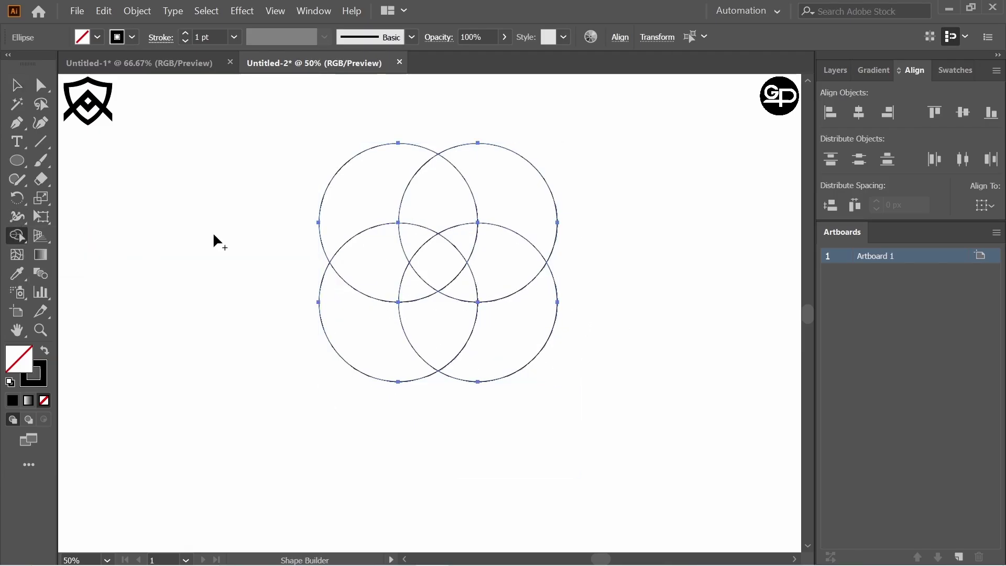
pyautogui.moveTo(466, 201)
pyautogui.mouseDown()
pyautogui.moveTo(361, 274)
pyautogui.moveTo(376, 256)
pyautogui.moveTo(475, 289)
pyautogui.moveTo(518, 355)
pyautogui.moveTo(510, 375)
pyautogui.moveTo(507, 213)
pyautogui.moveTo(352, 254)
pyautogui.moveTo(497, 256)
pyautogui.moveTo(467, 204)
pyautogui.mouseUp()
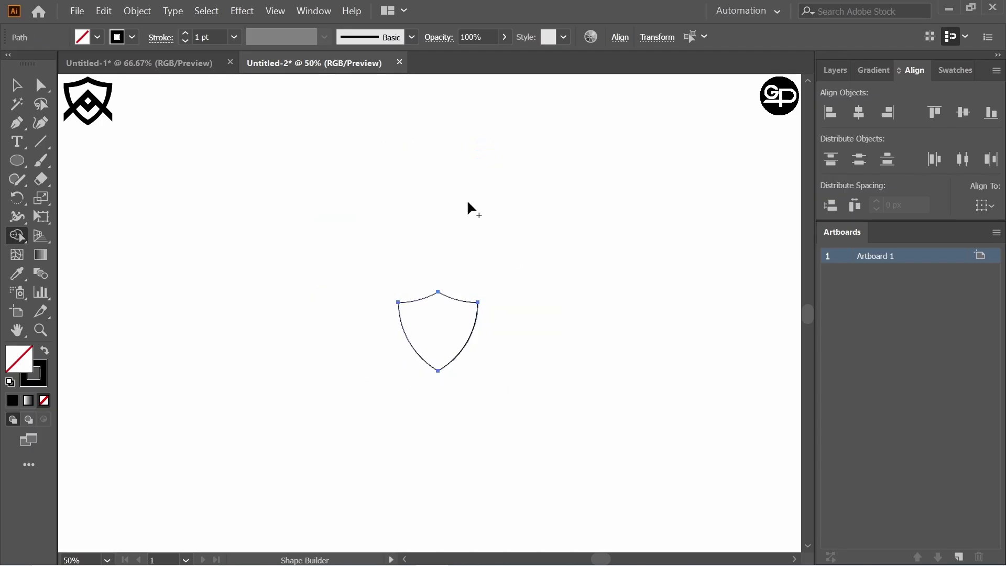
# Group the shield outline and park it in the upper-right corner of the artboard
pyautogui.press('v')
pyautogui.click(276, 212)
pyautogui.click(463, 361)
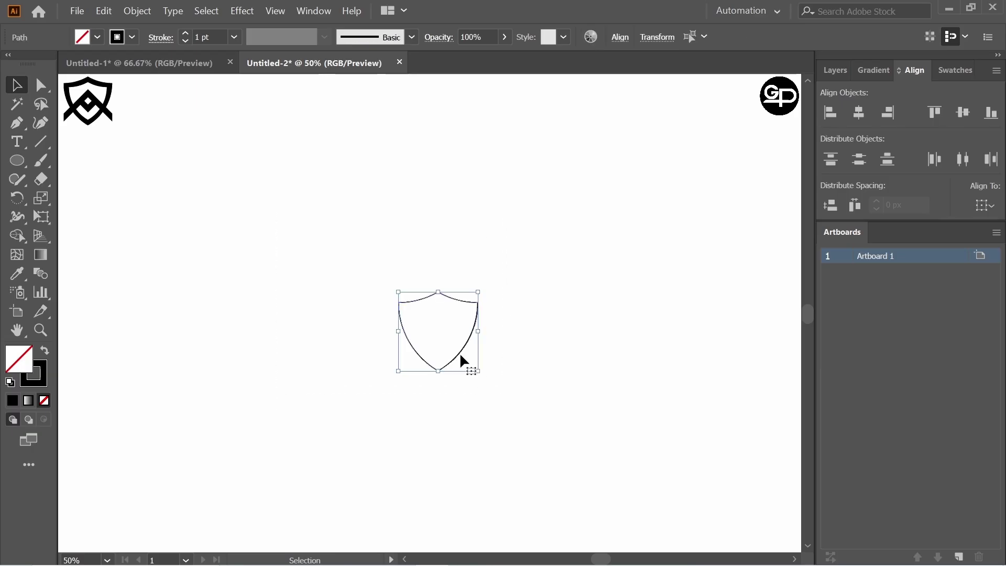
pyautogui.hotkey('ctrl', 'g')
pyautogui.moveTo(480, 311); pyautogui.dragTo(788, 104)
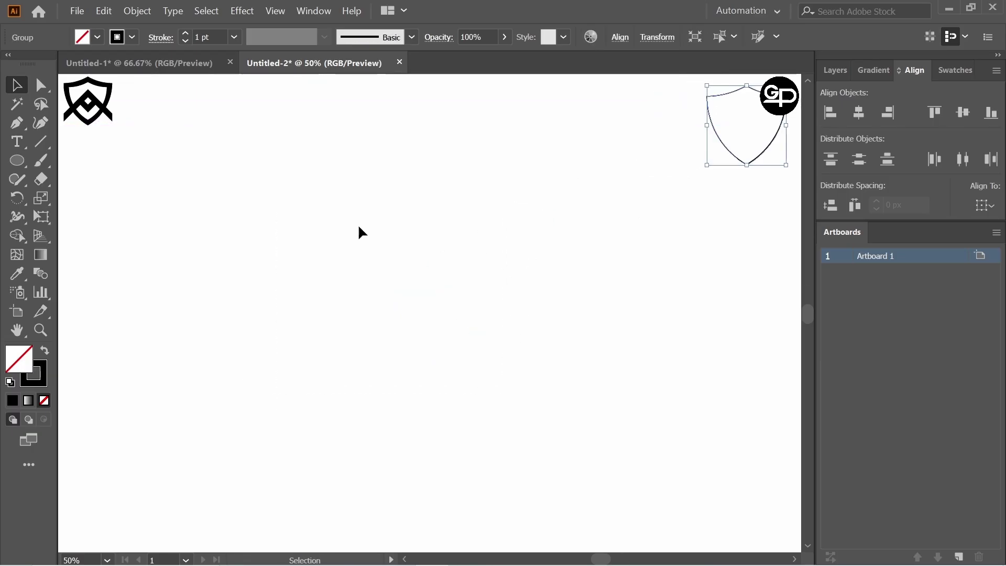
# Draw a long vertical line and repeat copies to its right at equal spacing, making ten parallel lines
pyautogui.click(359, 231)
pyautogui.moveTo(33, 147); pyautogui.dragTo(153, 137)
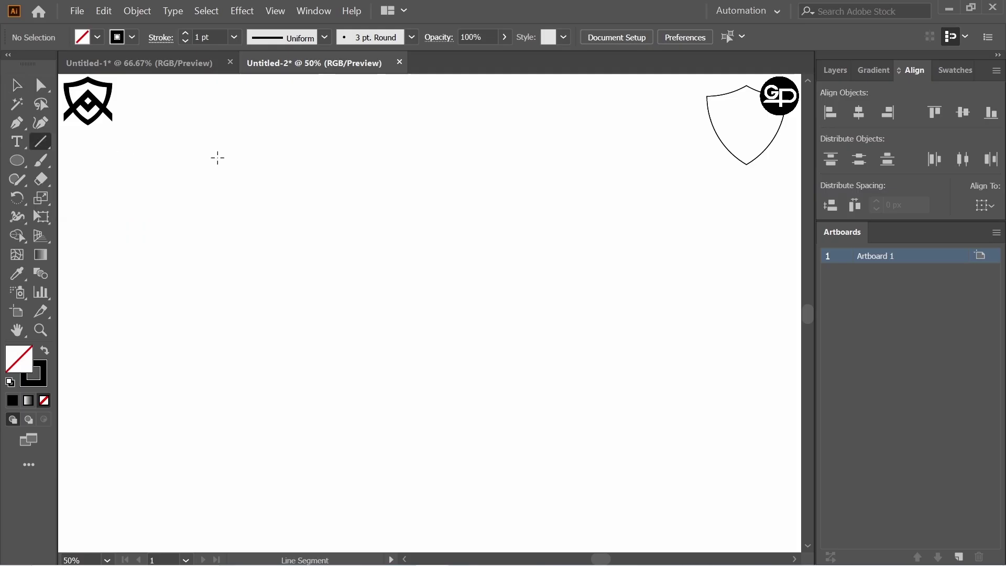
pyautogui.moveTo(289, 149); pyautogui.dragTo(390, 502)
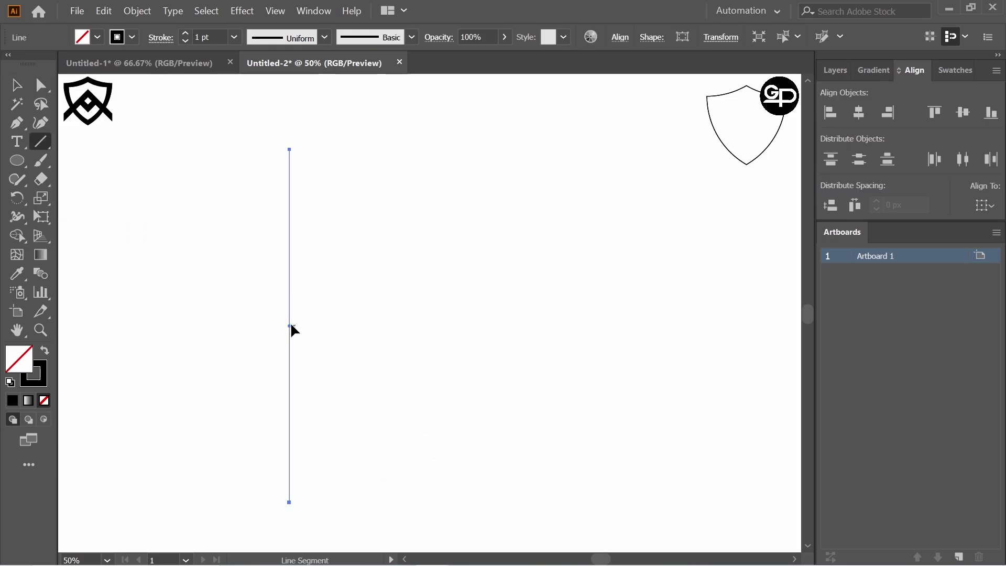
pyautogui.moveTo(290, 326); pyautogui.dragTo(310, 326)
pyautogui.hotkey('ctrl', 'd')
pyautogui.hotkey('ctrl', 'd')
pyautogui.hotkey('ctrl', 'd')
pyautogui.hotkey('ctrl', 'd')
pyautogui.hotkey('ctrl', 'd')
pyautogui.hotkey('ctrl', 'd')
pyautogui.hotkey('ctrl', 'd')
pyautogui.hotkey('ctrl', 'd')
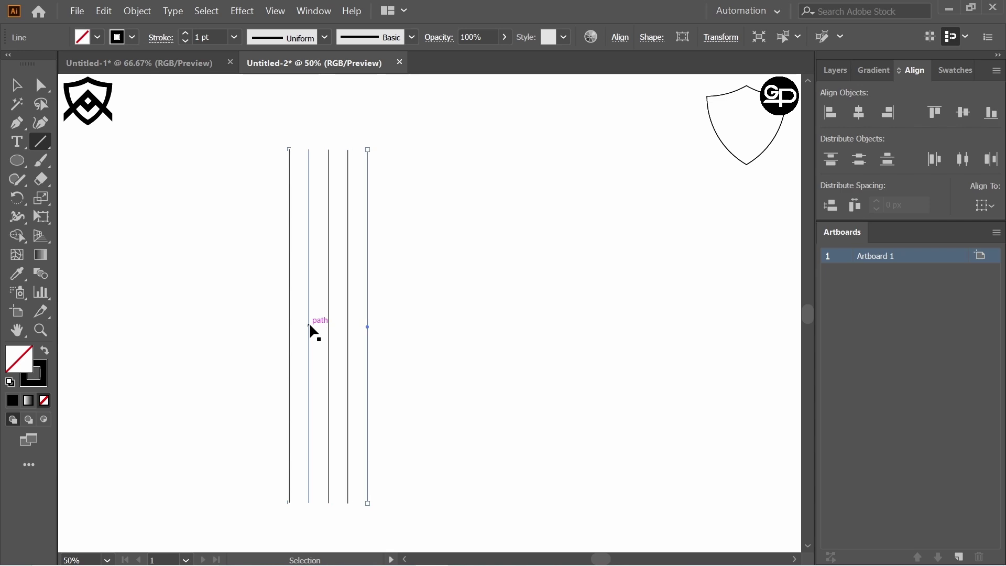
# Move the ten vertical lines to the centre and stretch them to nearly the full height of the view
pyautogui.click(23, 93)
pyautogui.moveTo(197, 138); pyautogui.dragTo(567, 399)
pyautogui.moveTo(413, 287); pyautogui.dragTo(457, 266)
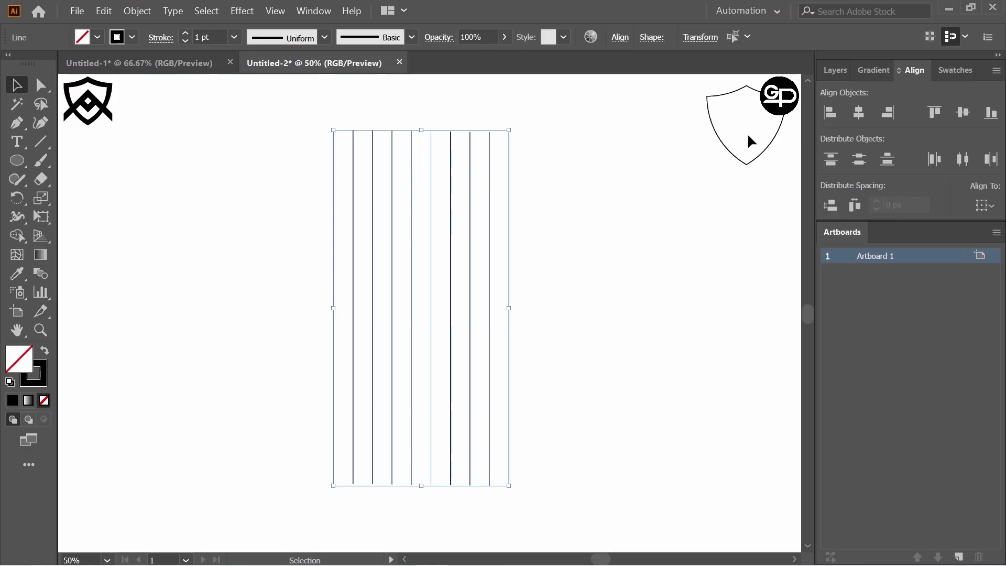
pyautogui.moveTo(424, 487); pyautogui.dragTo(420, 540)
pyautogui.moveTo(425, 129); pyautogui.dragTo(431, 89)
pyautogui.moveTo(427, 266); pyautogui.dragTo(436, 260)
# Align the vertical lines by their top edges relative to the selection and group them
pyautogui.click(622, 46)
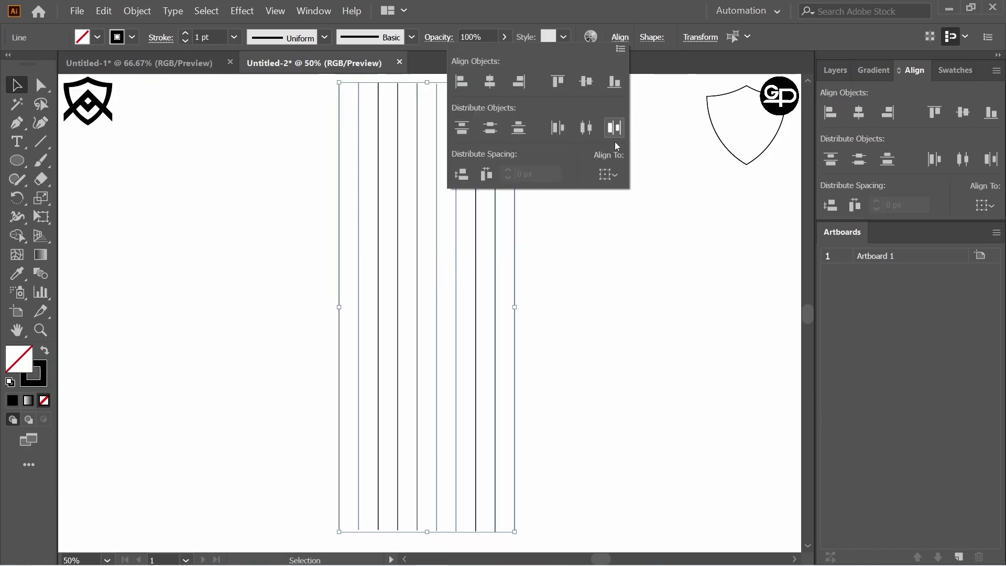
pyautogui.click(608, 174)
pyautogui.click(624, 191)
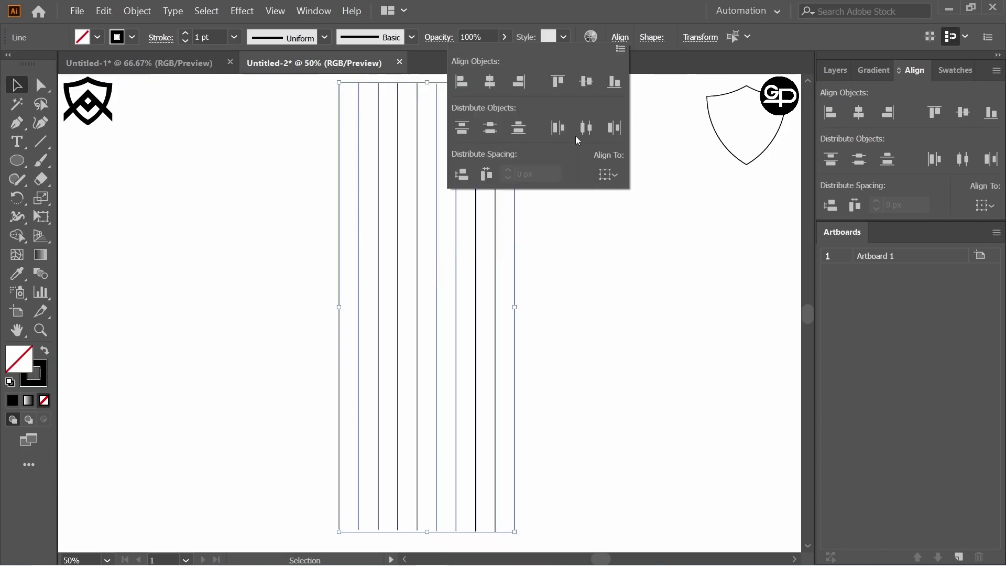
pyautogui.click(559, 81)
pyautogui.hotkey('ctrl', 'g')
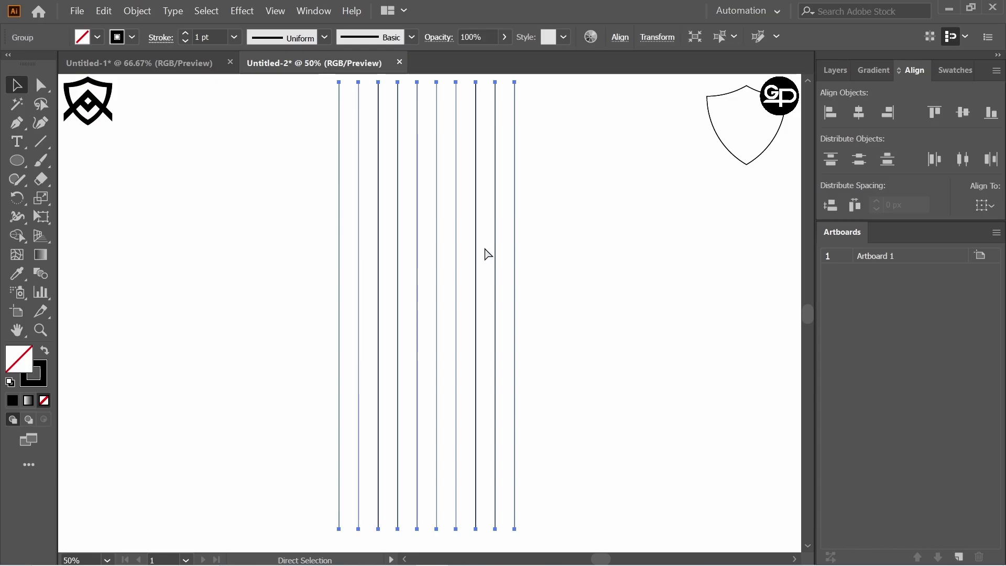
# Create a rotated copy of the line group running at a 45-degree diagonal from upper left to lower right
pyautogui.rightClick(436, 239)
pyautogui.moveTo(503, 366)
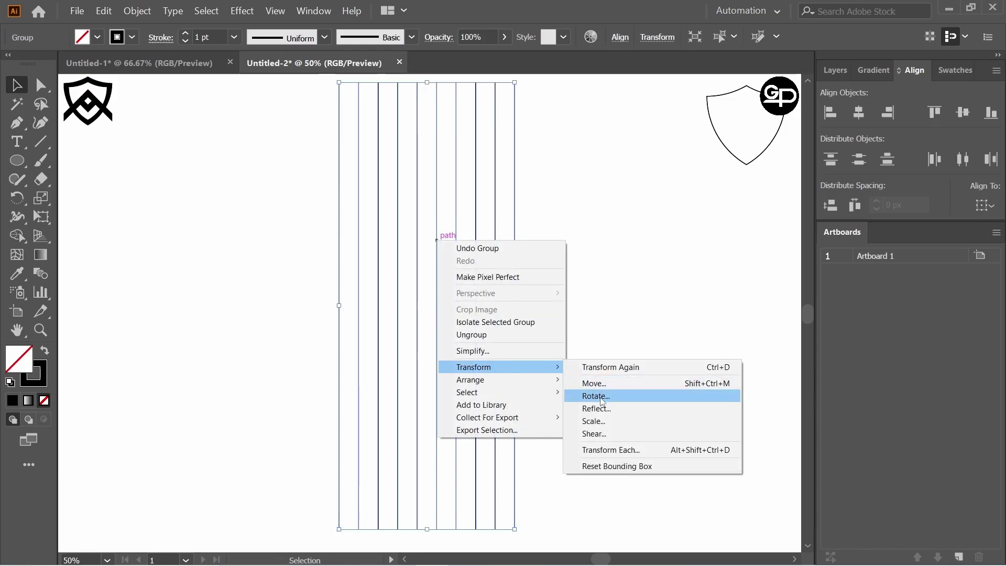
pyautogui.click(602, 397)
pyautogui.click(469, 167)
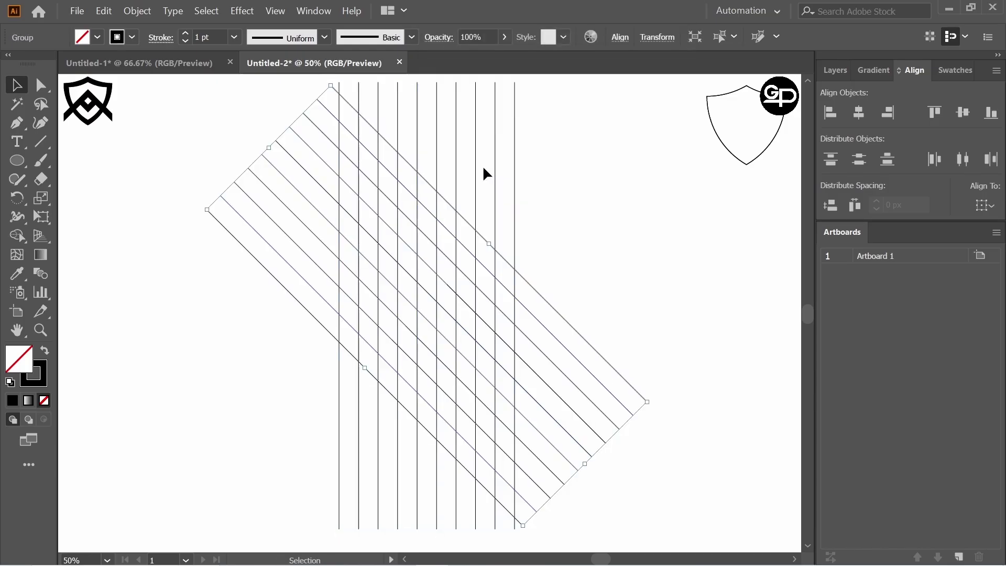
# Create a reflected copy of the diagonal line group so the two diagonal sets cross over the vertical lines
pyautogui.rightClick(442, 195)
pyautogui.moveTo(508, 323)
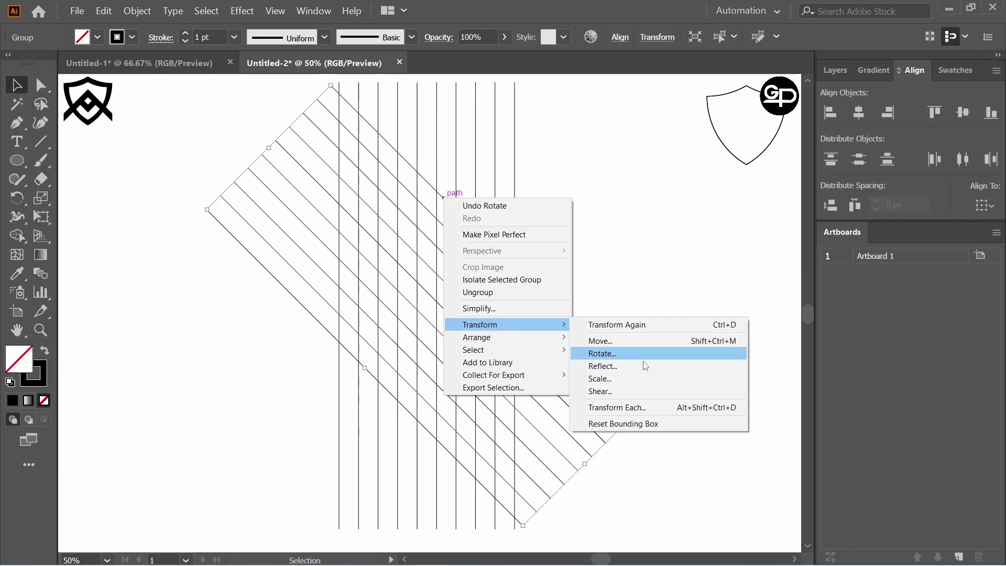
pyautogui.click(645, 365)
pyautogui.click(582, 250)
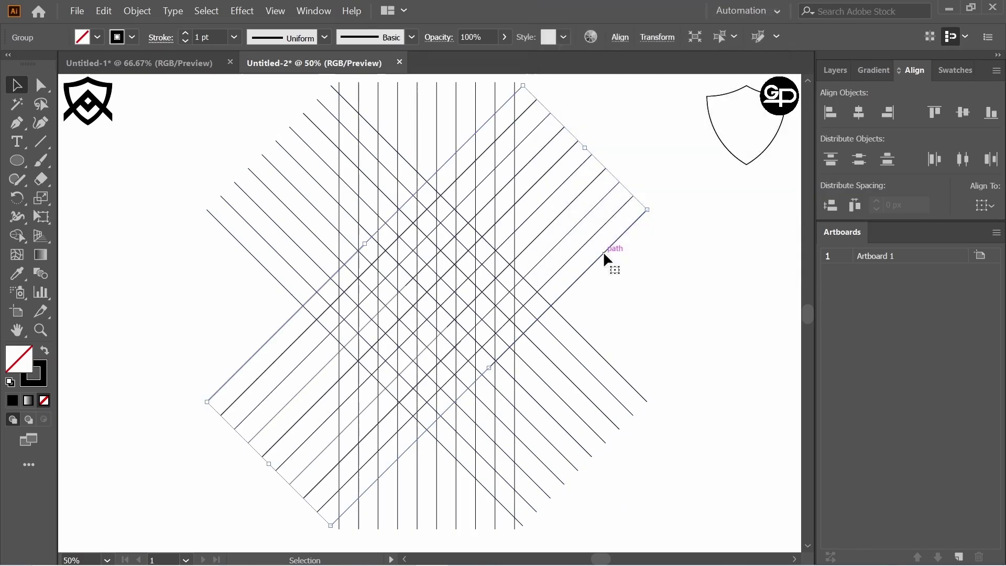
pyautogui.click(727, 207)
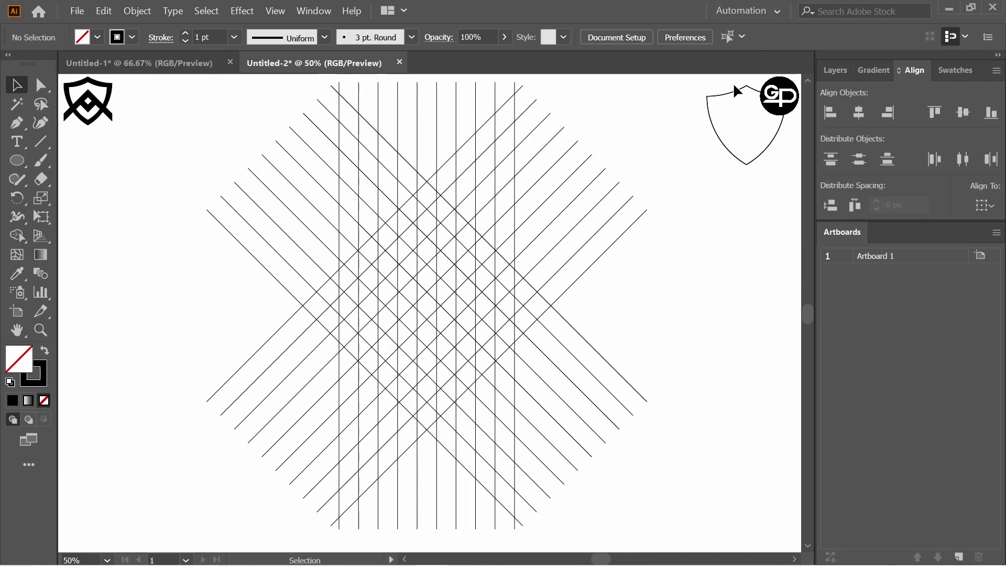
# Move the shield onto the centre of the grid and enlarge it to span the full width of the vertical lines
pyautogui.click(768, 139)
pyautogui.moveTo(775, 135); pyautogui.dragTo(559, 392)
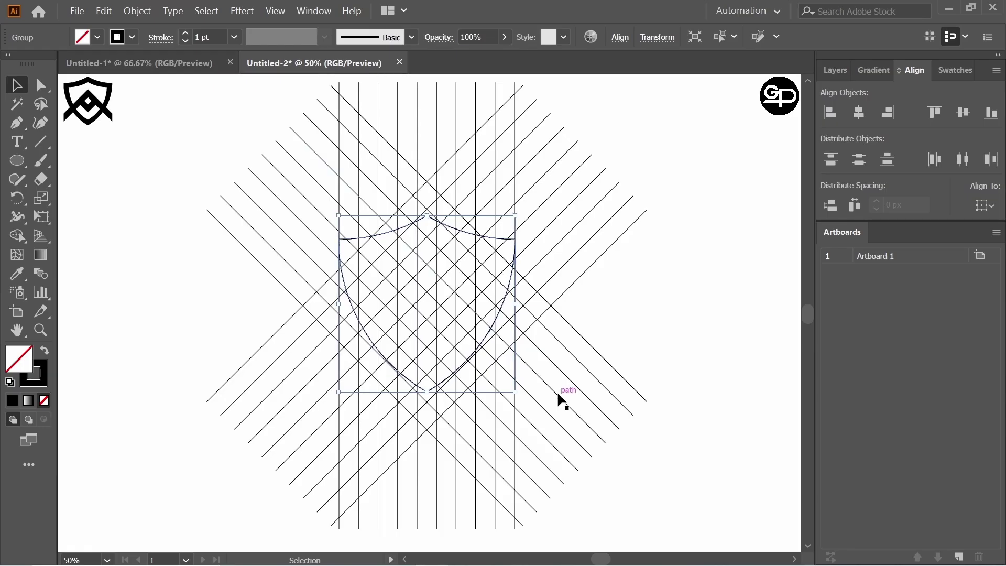
pyautogui.click(691, 272)
# Copy the shield, paste it in front, and shrink the copy about its centre by one grid column on each side
pyautogui.click(503, 241)
pyautogui.click(101, 12)
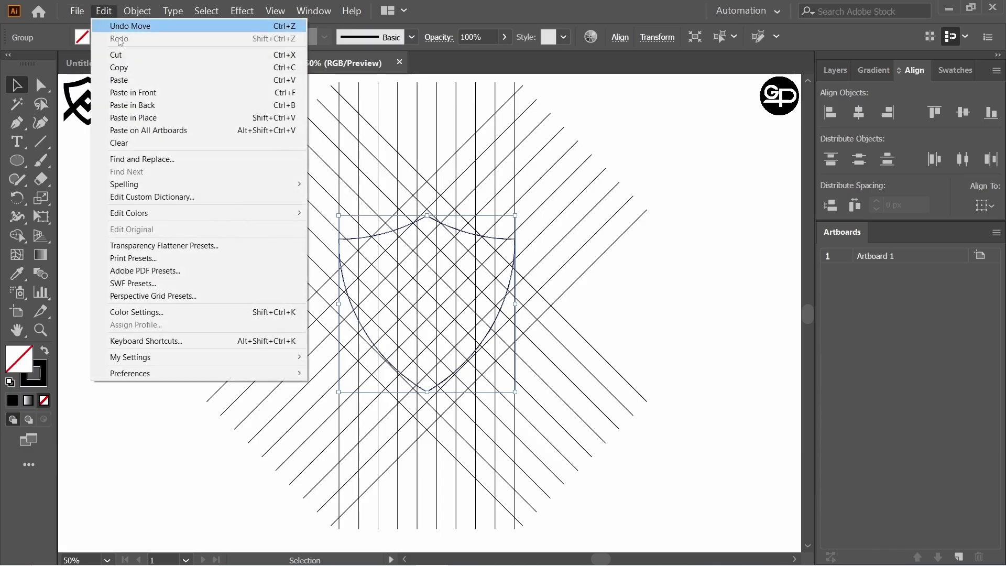
pyautogui.click(107, 67)
pyautogui.click(102, 10)
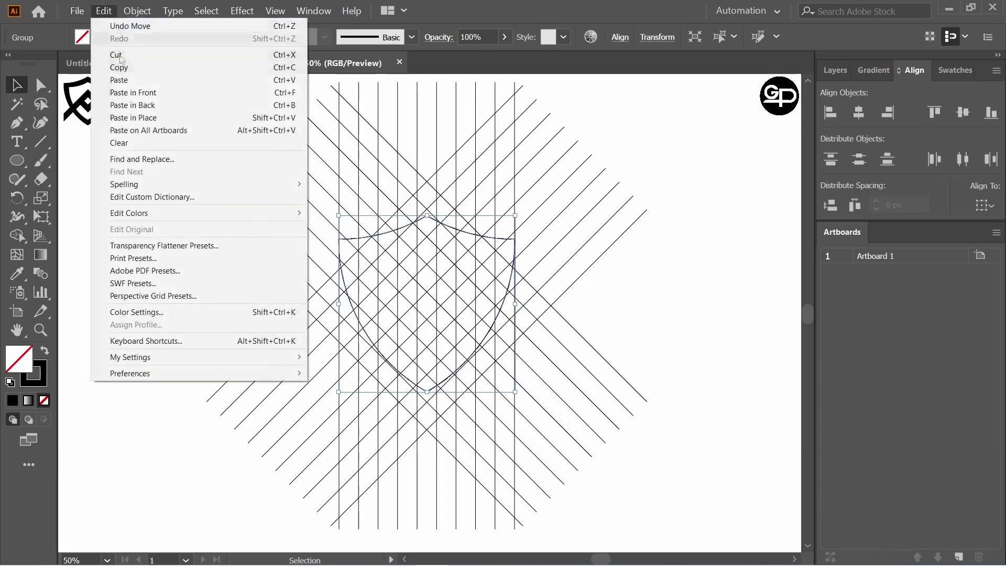
pyautogui.click(157, 91)
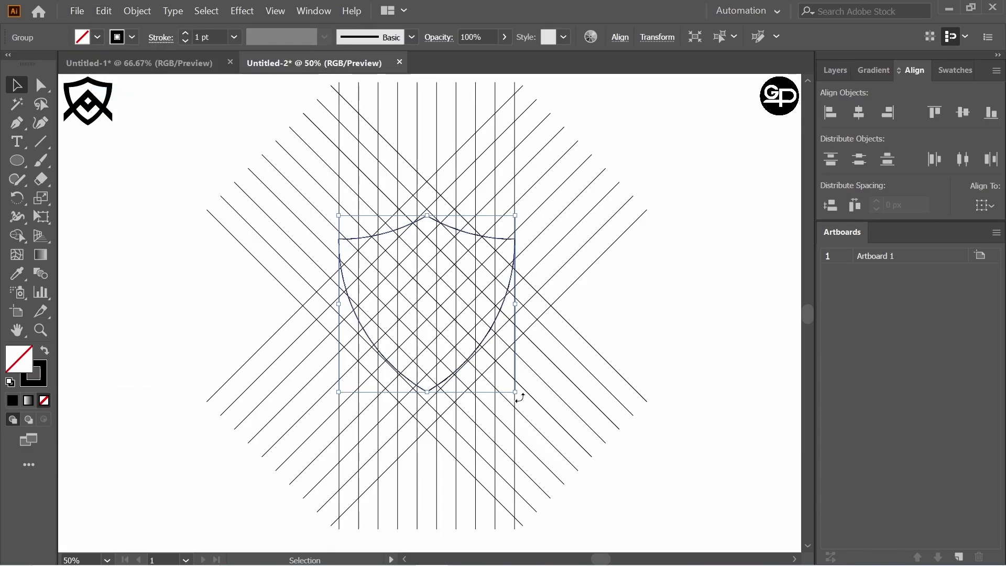
pyautogui.moveTo(515, 391); pyautogui.dragTo(508, 372)
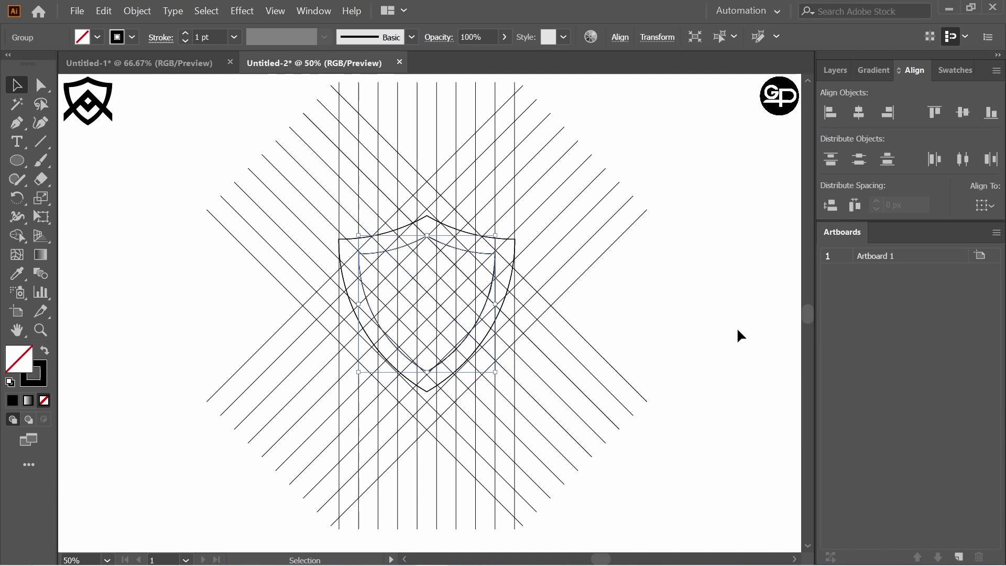
# Select all the grid lines and both shields, activate Shape Builder, and set the fill to black
pyautogui.moveTo(239, 133); pyautogui.dragTo(644, 438)
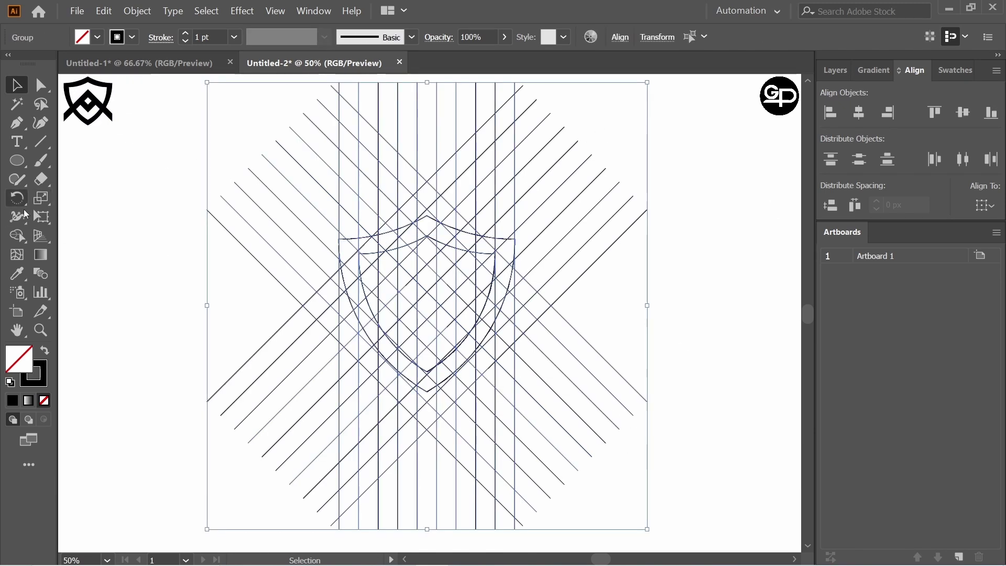
pyautogui.moveTo(17, 235); pyautogui.dragTo(58, 231)
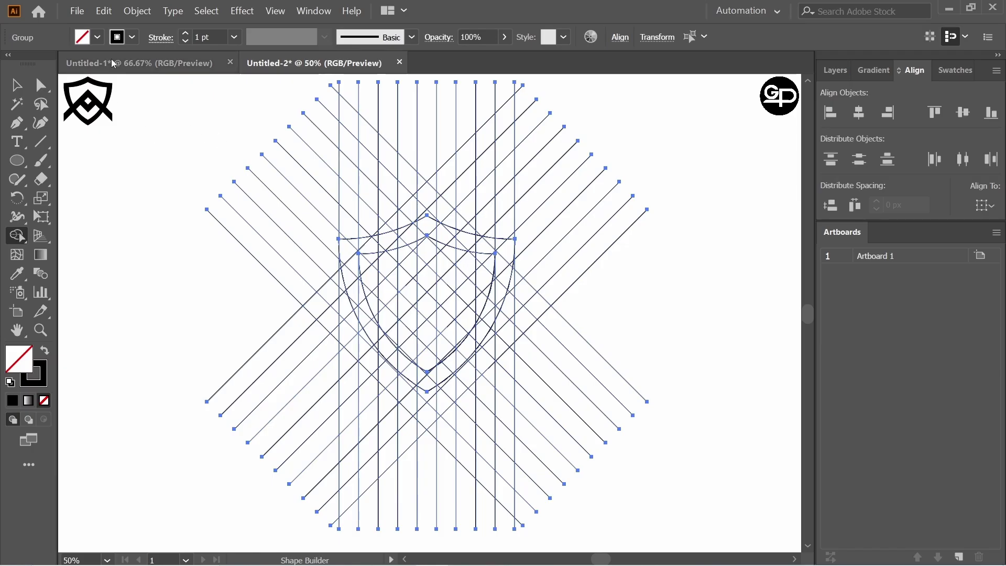
pyautogui.click(98, 37)
pyautogui.click(46, 64)
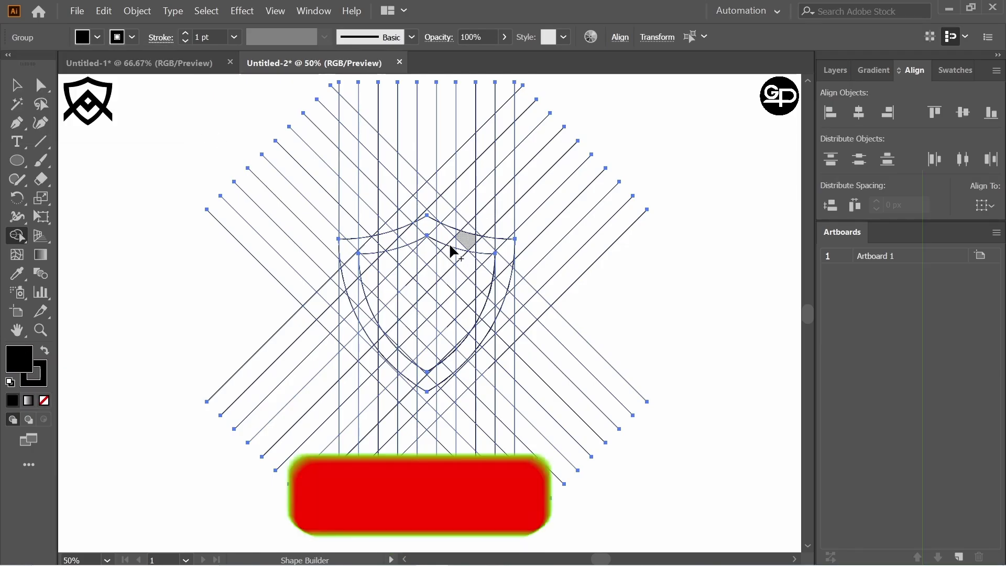
# Merge all the regions between the outer and inner shields with Shape Builder into a solid black shield border
pyautogui.moveTo(416, 234)
pyautogui.mouseDown()
pyautogui.moveTo(394, 252)
pyautogui.moveTo(415, 229)
pyautogui.moveTo(370, 245)
pyautogui.moveTo(351, 263)
pyautogui.moveTo(397, 362)
pyautogui.moveTo(360, 316)
pyautogui.moveTo(356, 288)
pyautogui.mouseUp()
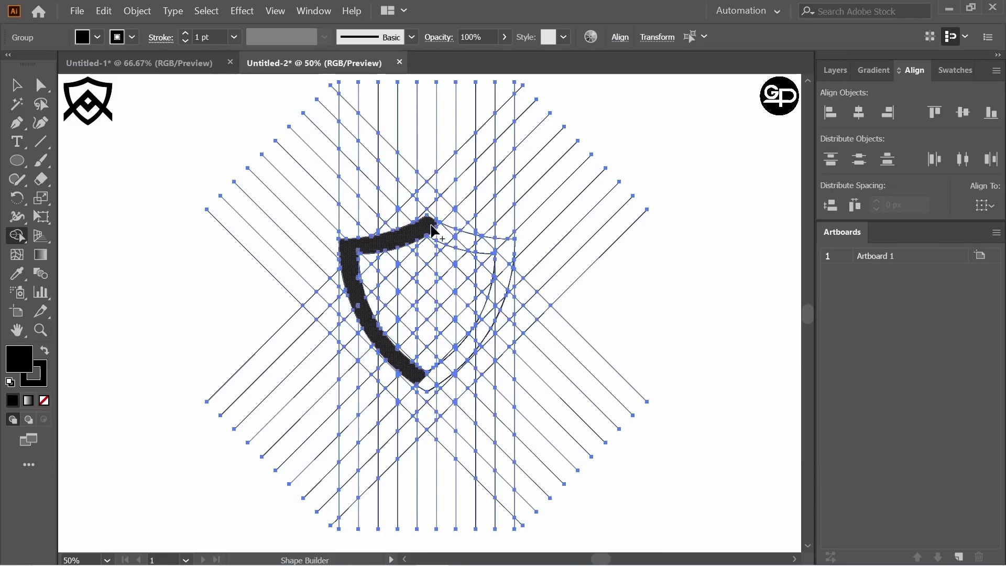
pyautogui.moveTo(433, 230); pyautogui.dragTo(473, 247)
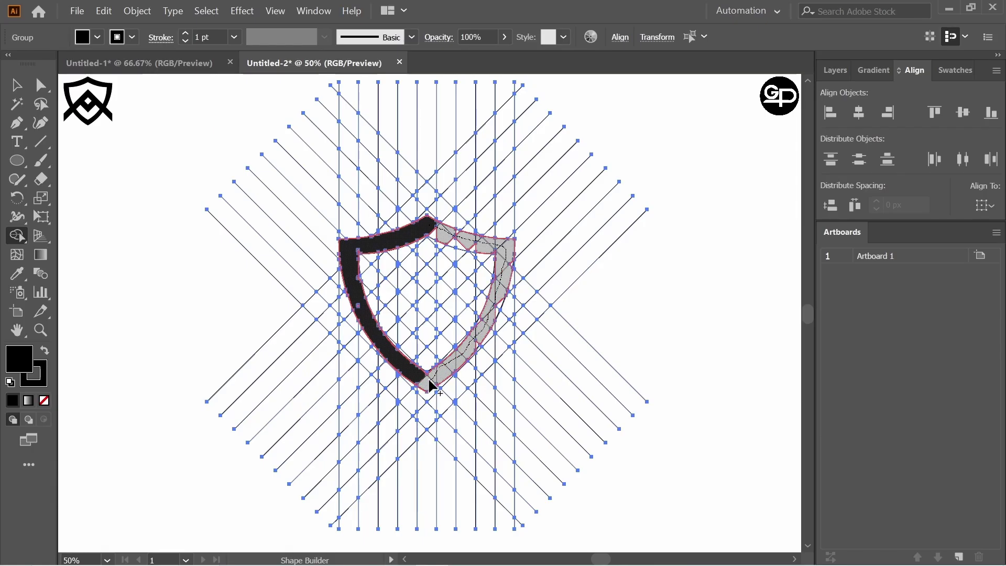
pyautogui.moveTo(427, 382); pyautogui.dragTo(458, 359)
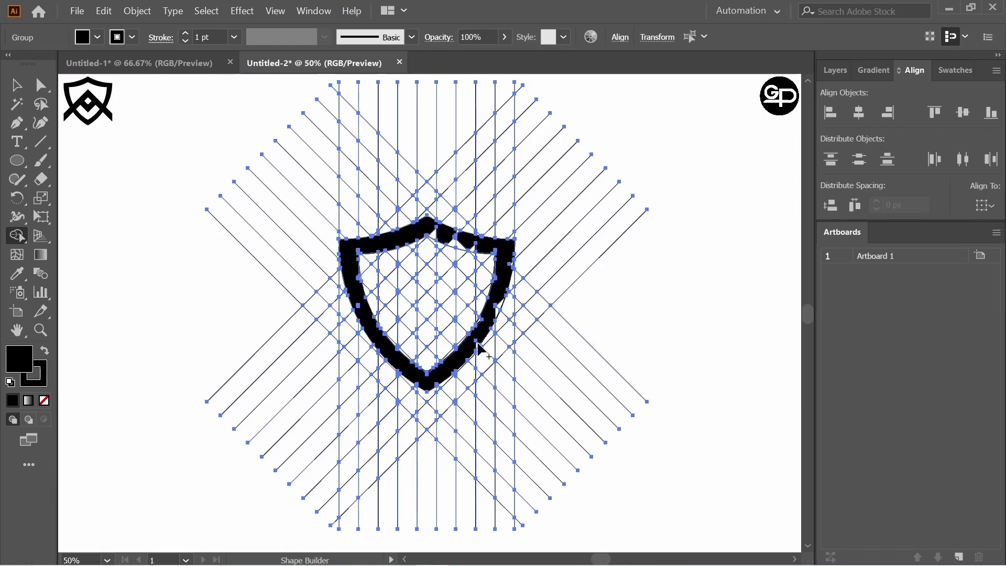
pyautogui.click(492, 312)
pyautogui.click(461, 235)
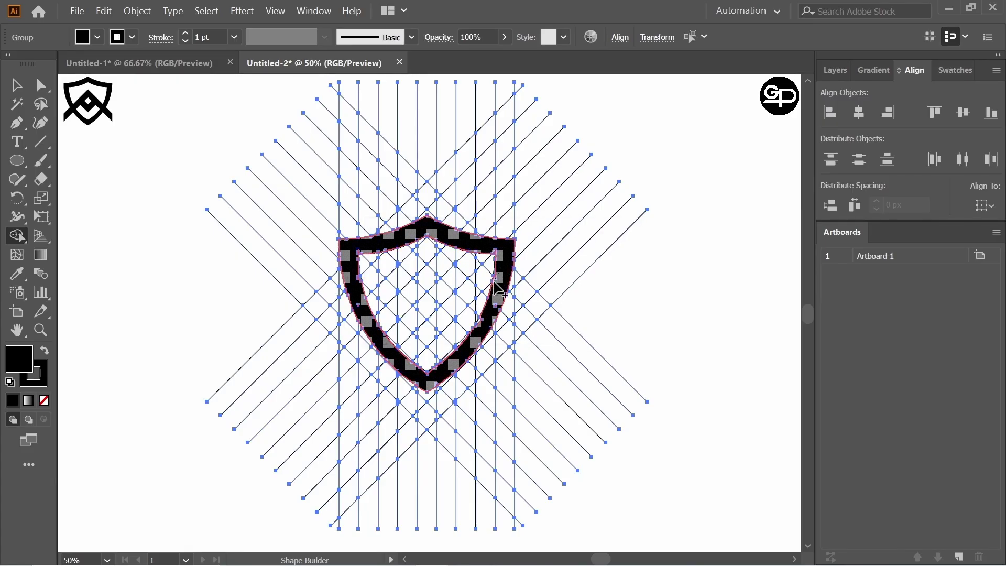
pyautogui.click(498, 283)
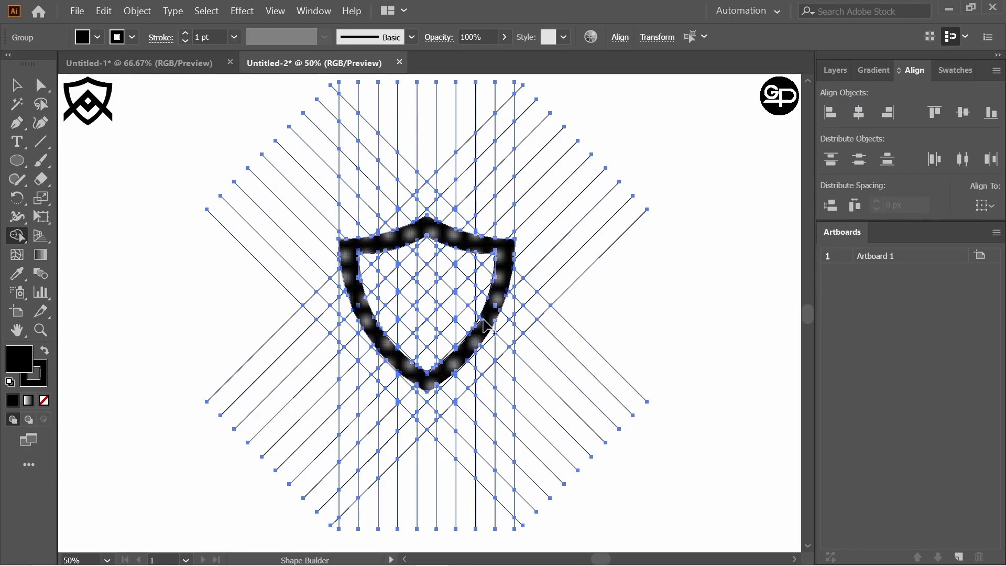
# Merge diagonal grid bands with Shape Builder into a black chevron crossing the shield's lower sides, with a V beneath it enclosing a small diamond
pyautogui.click(470, 332)
pyautogui.click(368, 297)
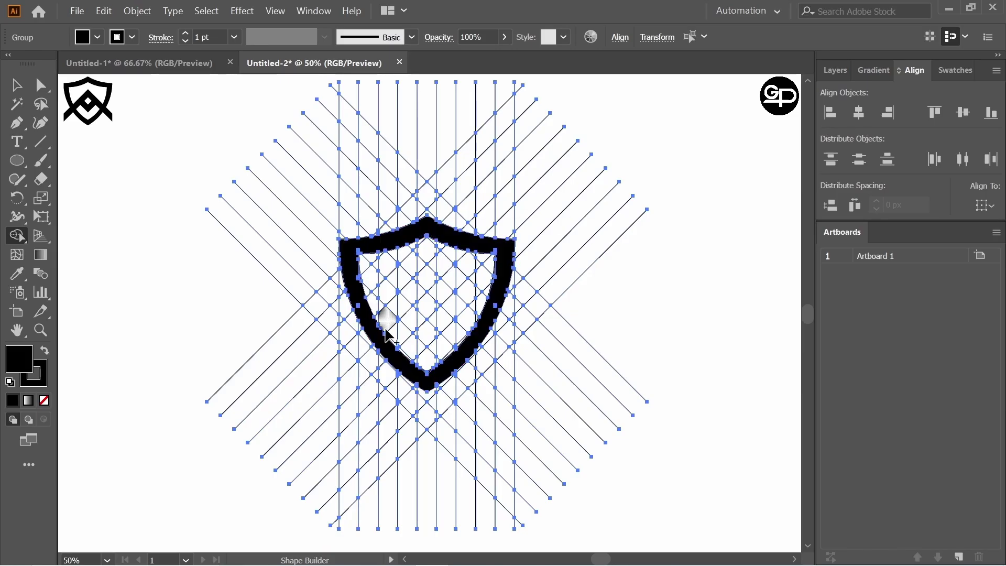
pyautogui.click(421, 378)
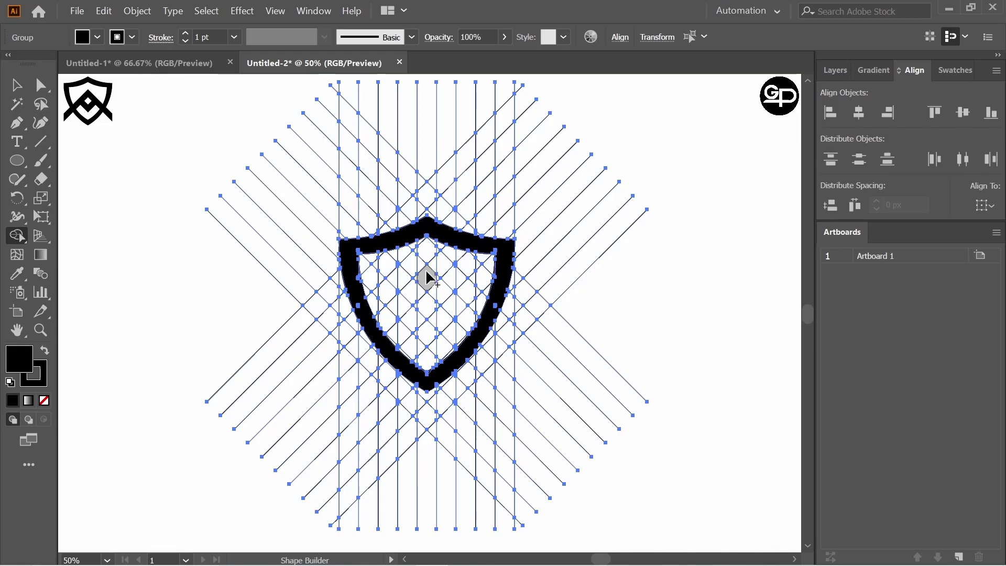
pyautogui.moveTo(427, 275); pyautogui.dragTo(357, 357)
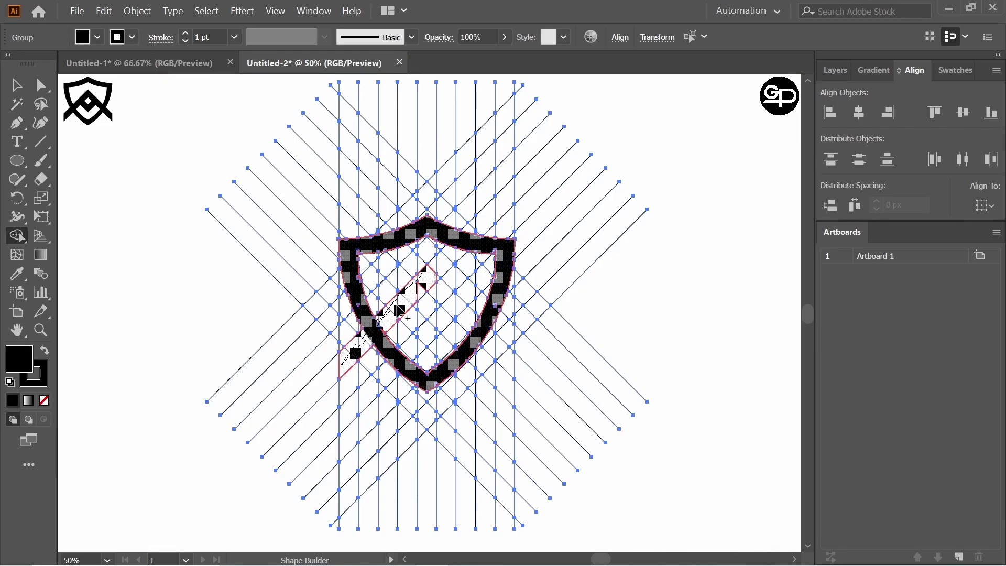
pyautogui.moveTo(423, 299); pyautogui.dragTo(471, 322)
pyautogui.moveTo(495, 356)
pyautogui.mouseDown()
pyautogui.moveTo(439, 290)
pyautogui.moveTo(485, 330)
pyautogui.mouseUp()
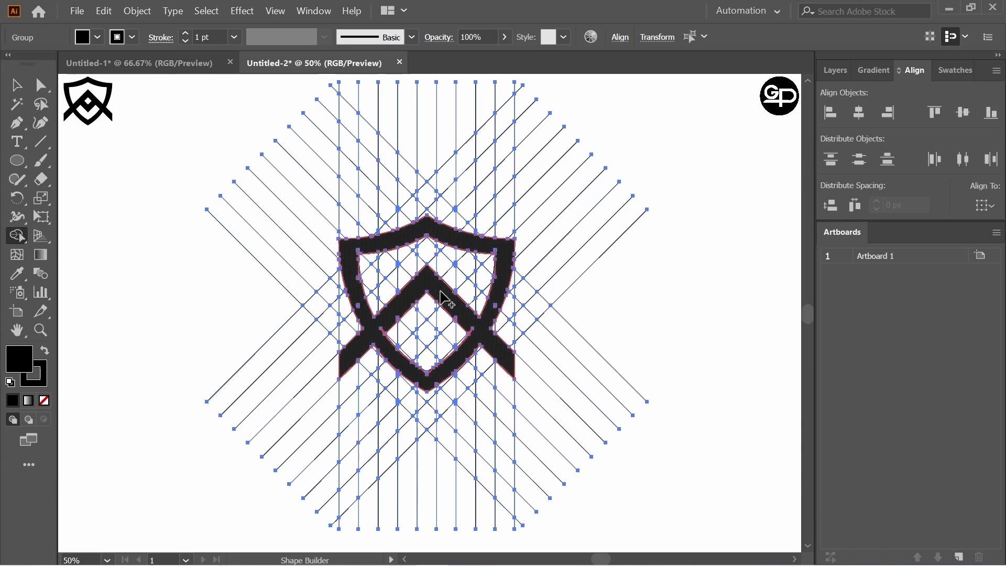
pyautogui.click(436, 335)
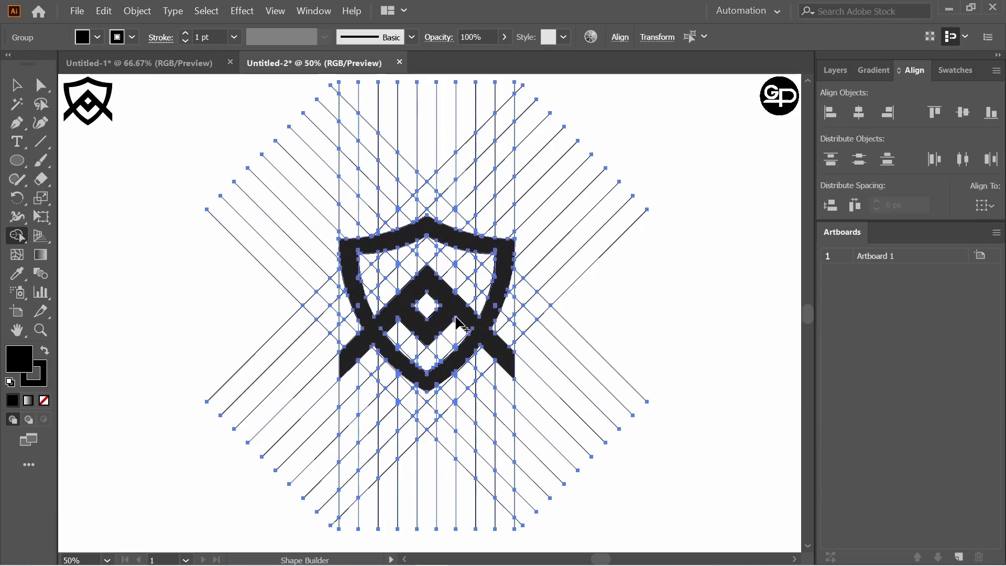
# Examine the merged logo up close along the shield border, chevron crossings and lower tip for unmerged slivers or gaps
pyautogui.hotkey('ctrl', '=')
pyautogui.hotkey('ctrl', '=')
pyautogui.hotkey('ctrl', '=')
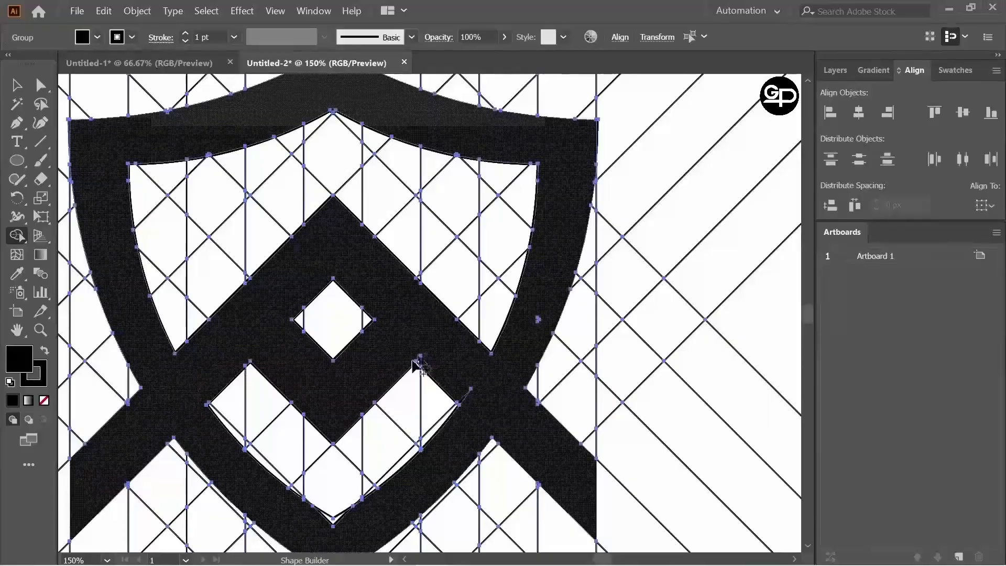
pyautogui.scroll(-4, 539, 322)
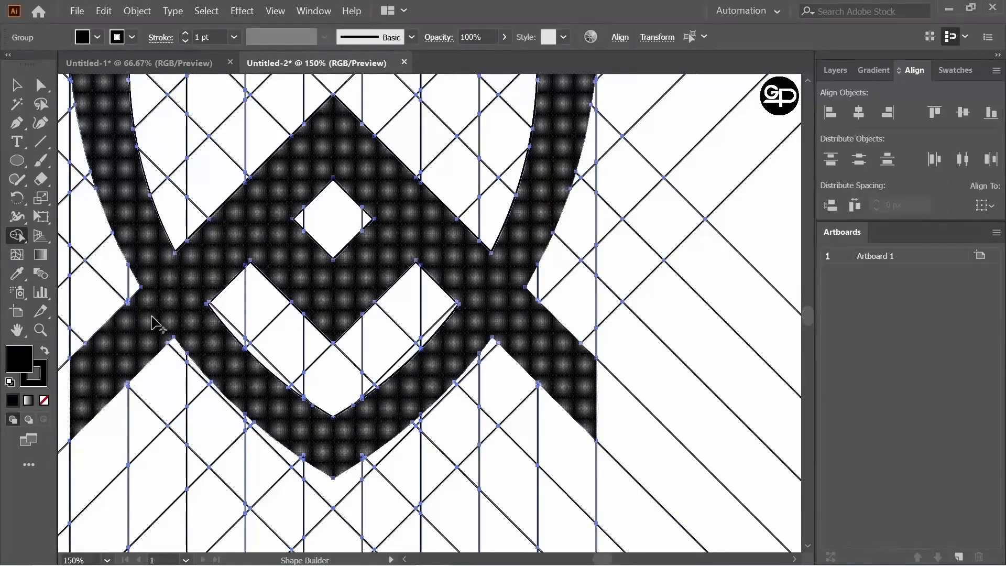
pyautogui.scroll(5, 131, 306)
pyautogui.hotkey('ctrl', '=')
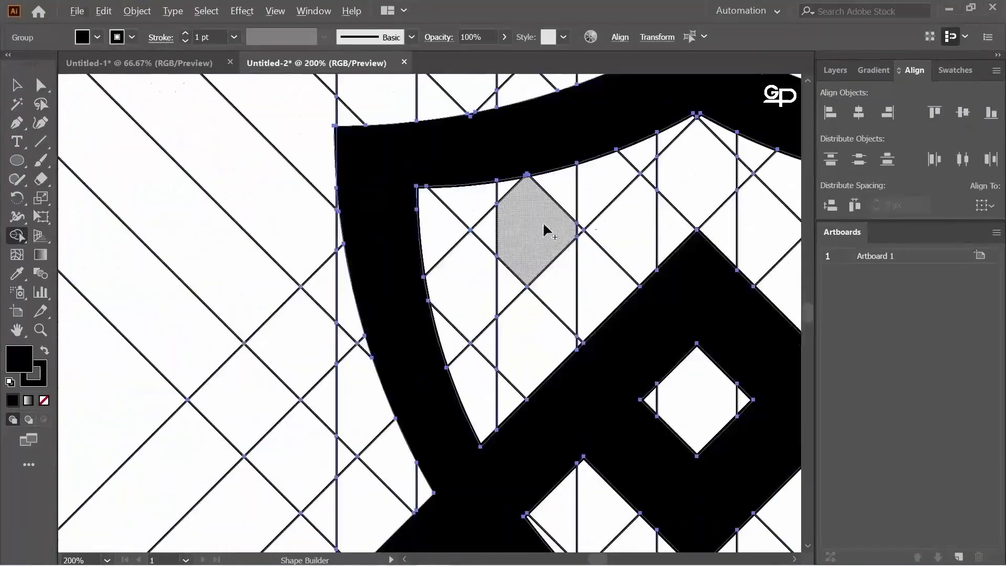
pyautogui.press('space')
pyautogui.scroll(-2, 607, 260)
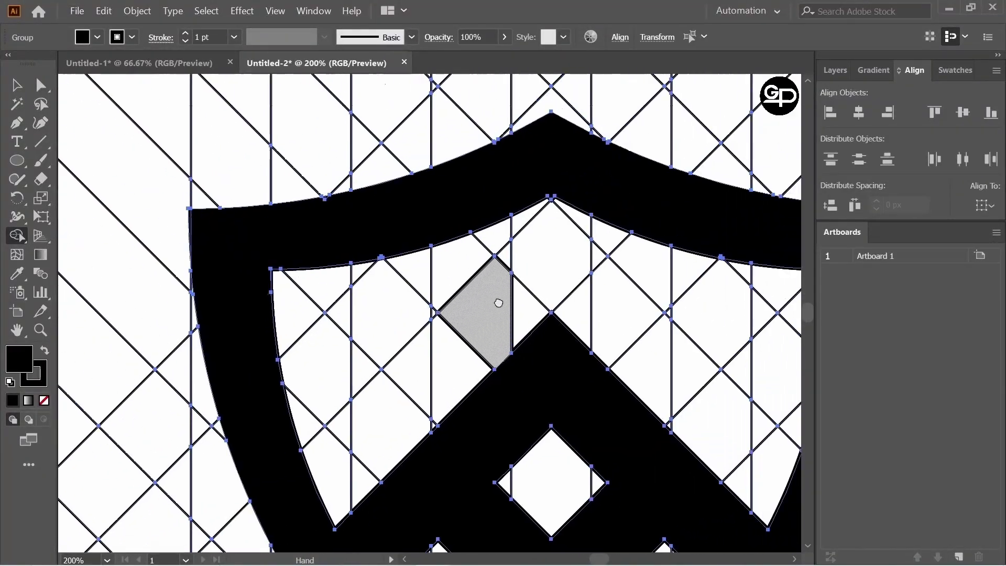
pyautogui.scroll(3, 554, 152)
pyautogui.scroll(1, 517, 208)
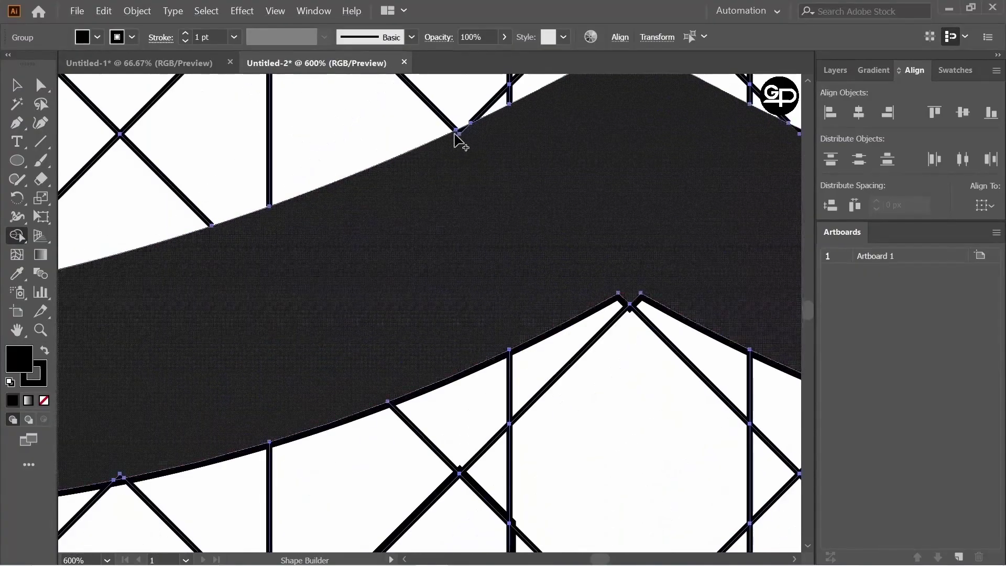
pyautogui.scroll(-3, 455, 139)
pyautogui.scroll(3, 588, 187)
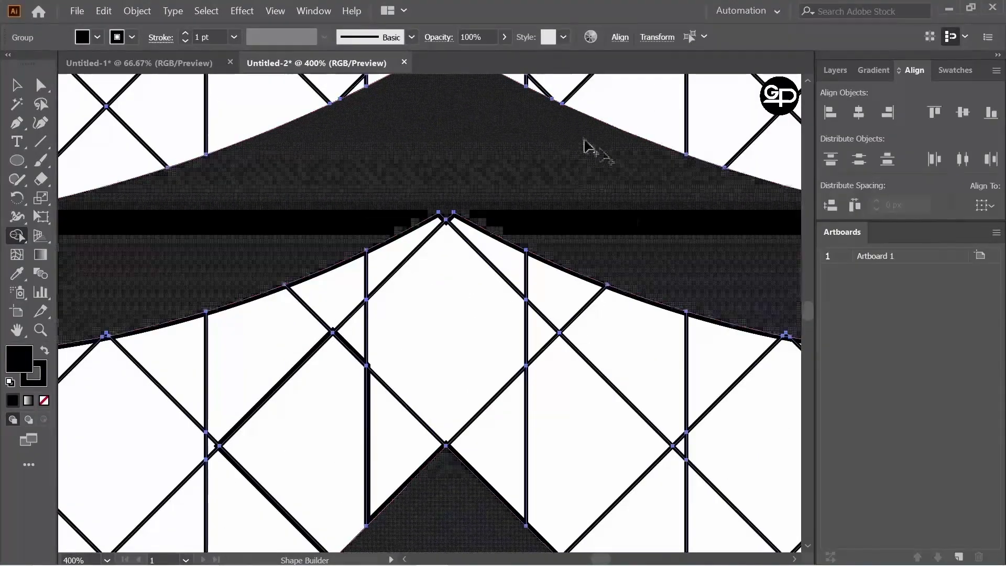
pyautogui.click(669, 229)
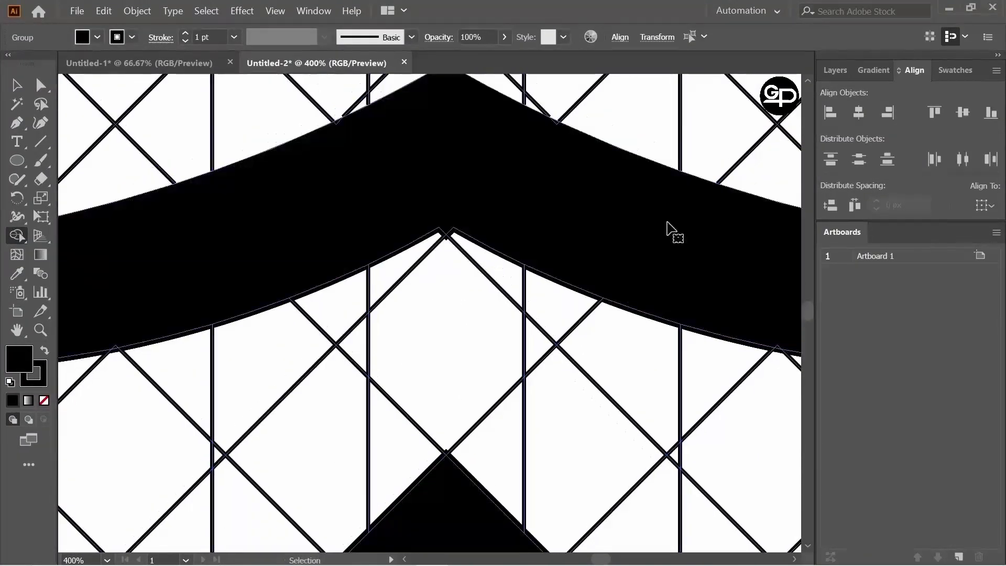
pyautogui.scroll(-1, 687, 229)
pyautogui.moveTo(682, 223); pyautogui.dragTo(460, 190)
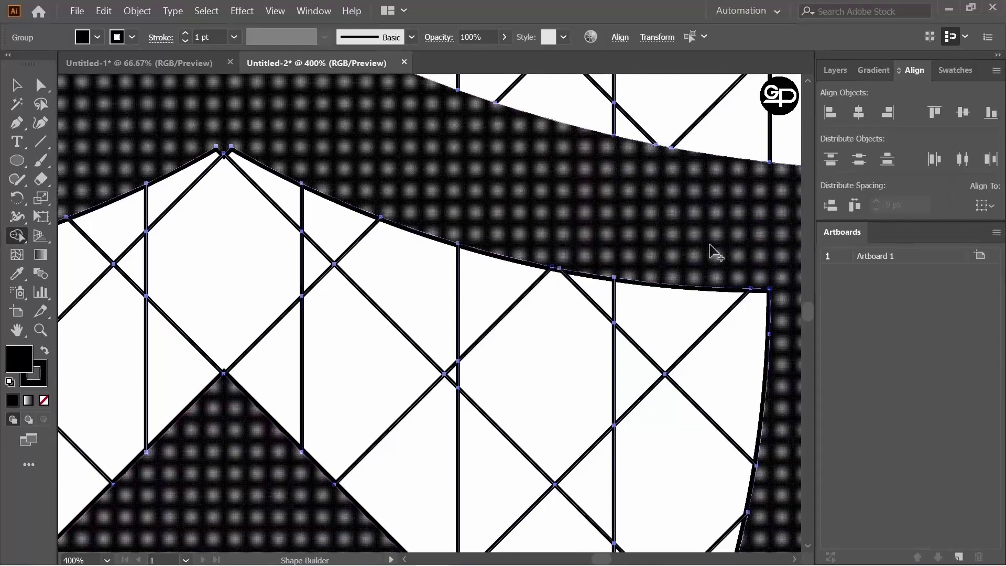
pyautogui.scroll(-4, 636, 217)
pyautogui.scroll(6, 684, 231)
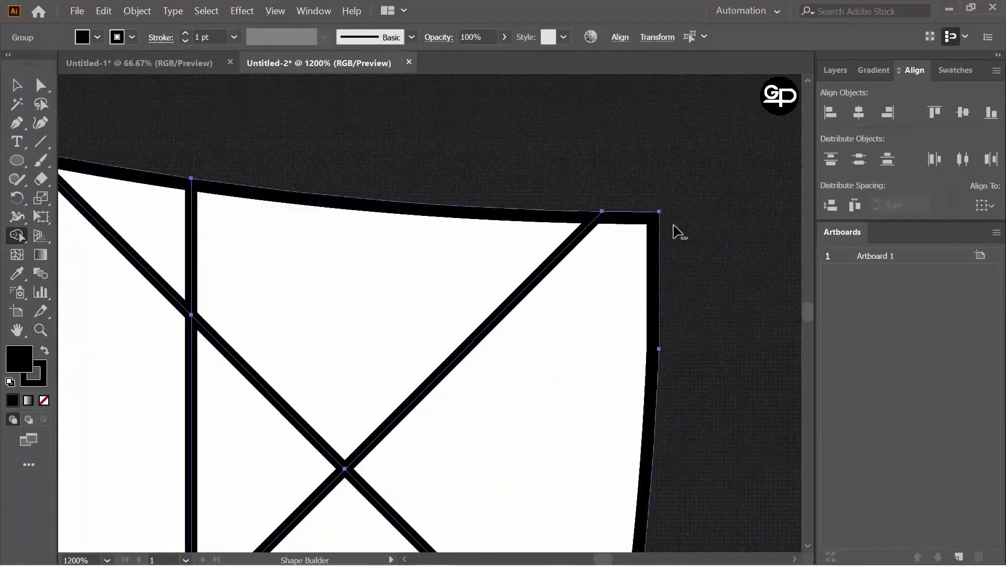
pyautogui.scroll(-4, 734, 210)
pyautogui.scroll(-10, 740, 271)
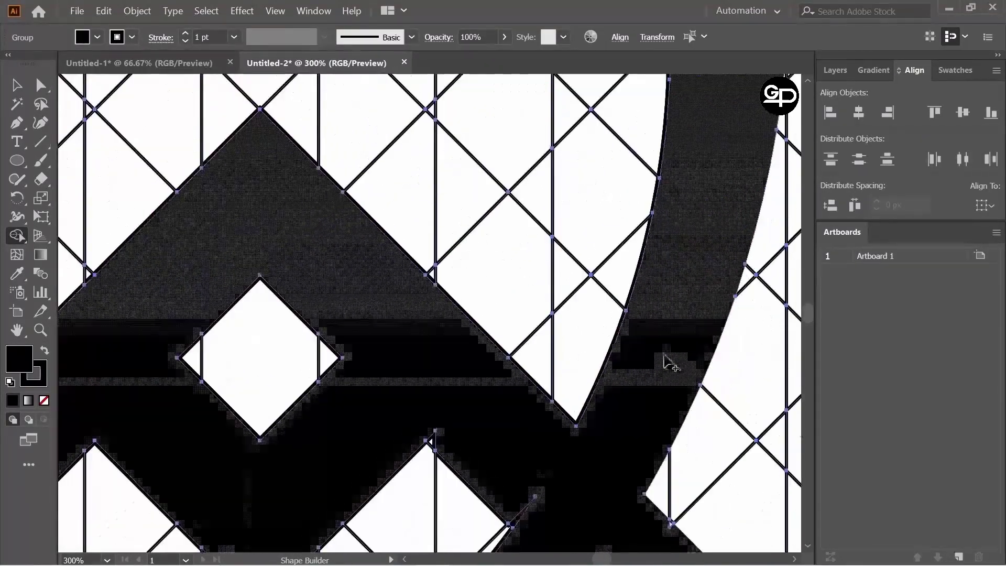
pyautogui.scroll(-4, 660, 246)
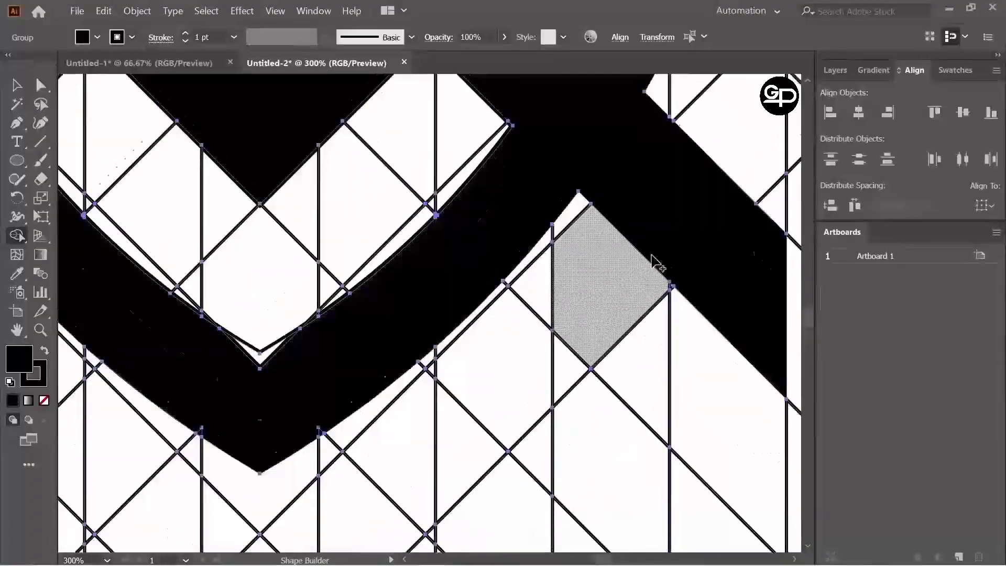
pyautogui.scroll(2, 651, 265)
pyautogui.moveTo(503, 278); pyautogui.dragTo(756, 254)
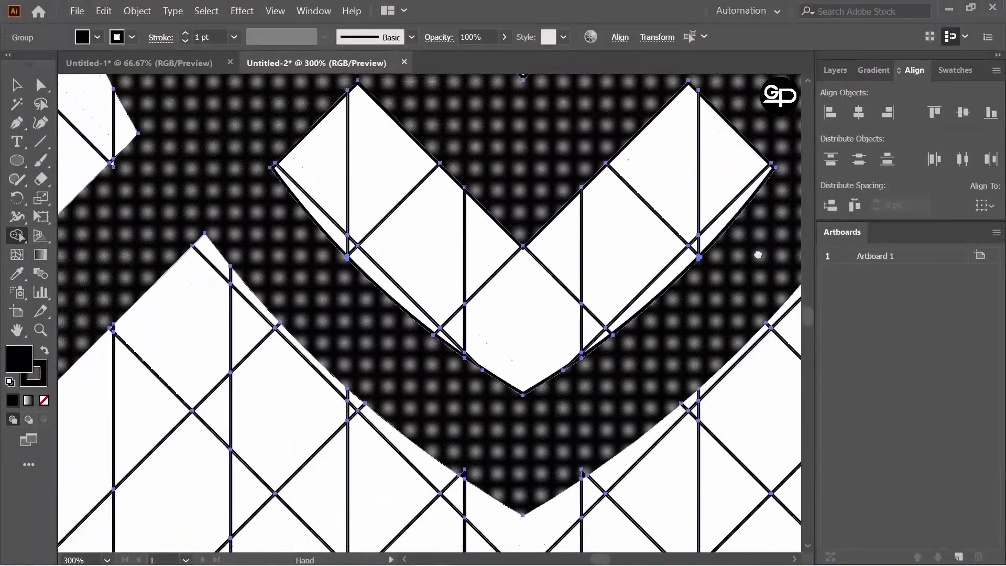
pyautogui.moveTo(512, 461); pyautogui.dragTo(294, 292)
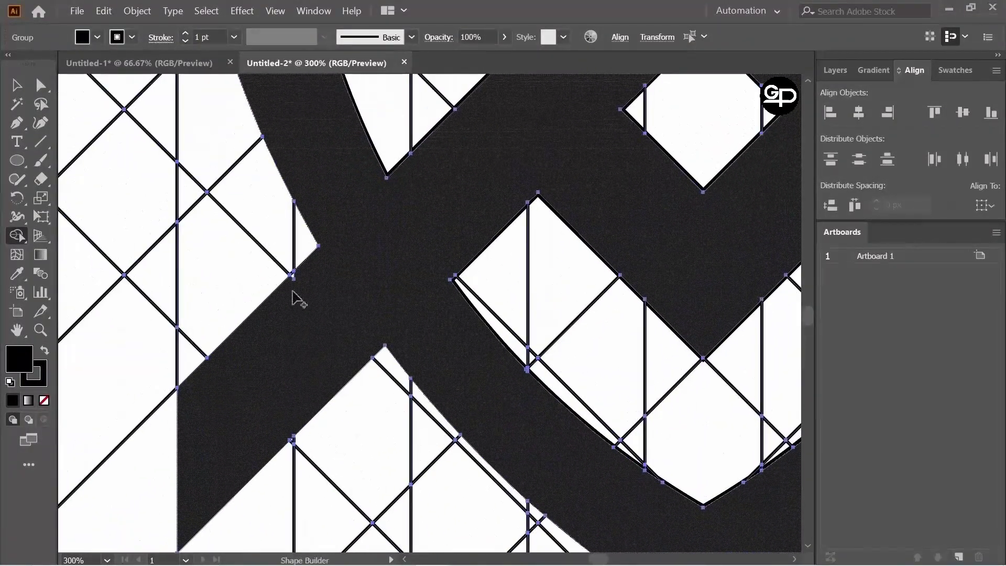
pyautogui.moveTo(422, 285); pyautogui.dragTo(514, 565)
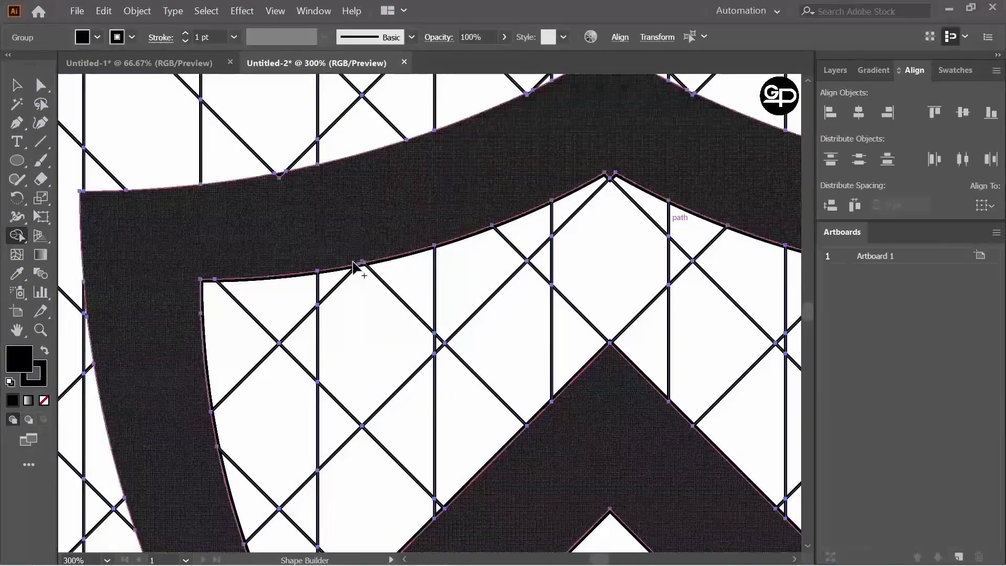
pyautogui.scroll(2, 575, 89)
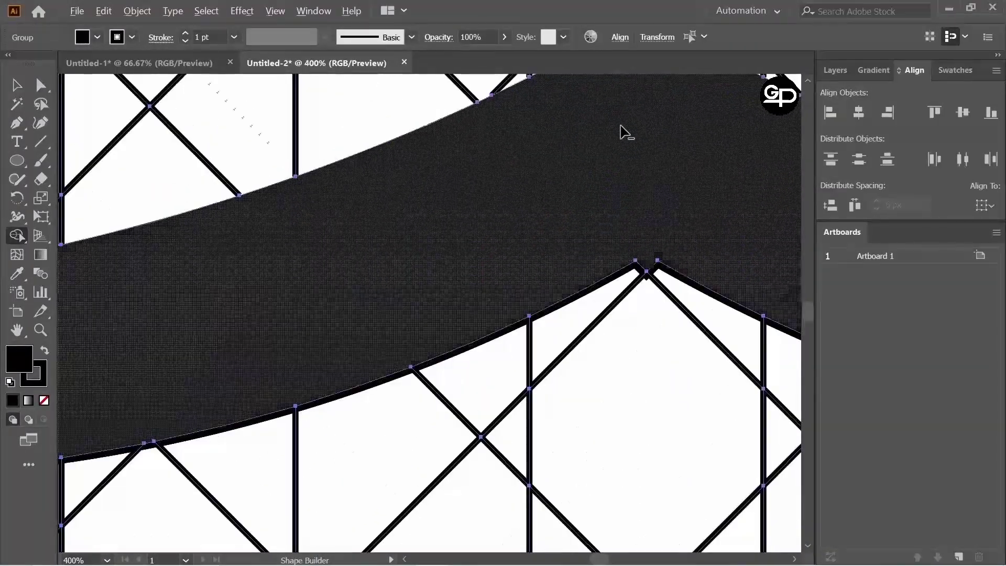
pyautogui.hotkey('ctrl', '0')
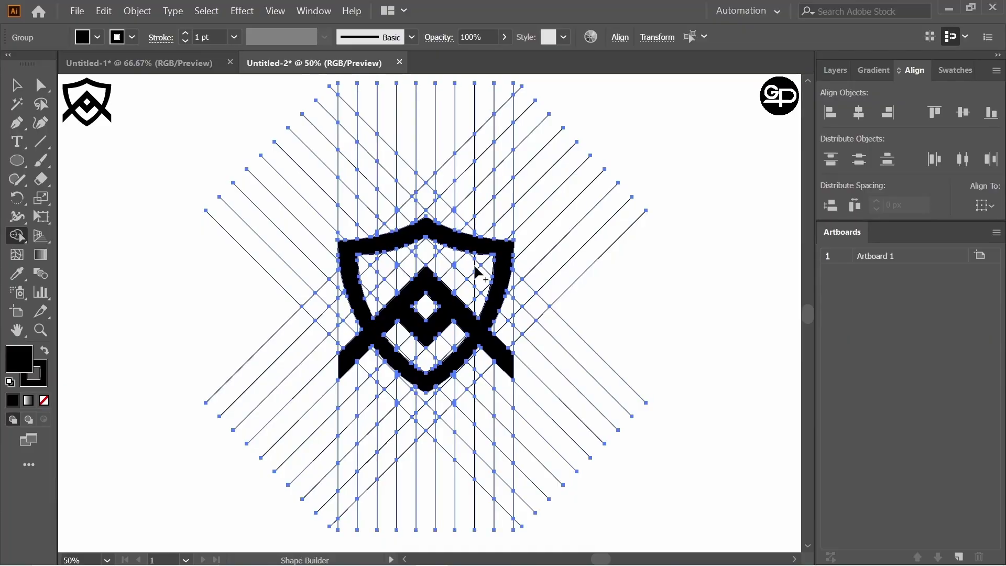
# Cut the merged black logo from the artwork and delete all the remaining grid lines and fragments
pyautogui.press('v')
pyautogui.hotkey('ctrl', 'shift', 'a')
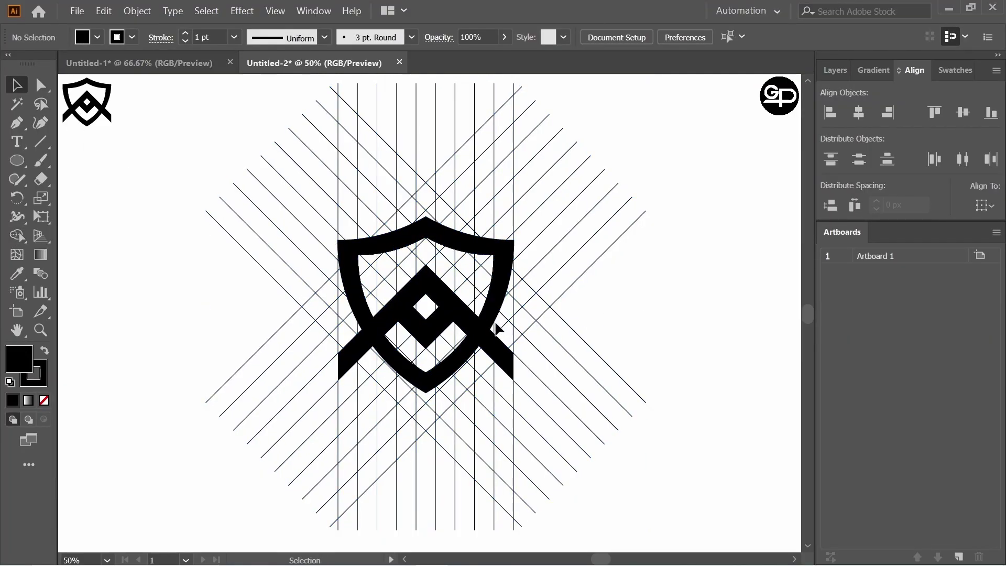
pyautogui.click(478, 332)
pyautogui.click(532, 281)
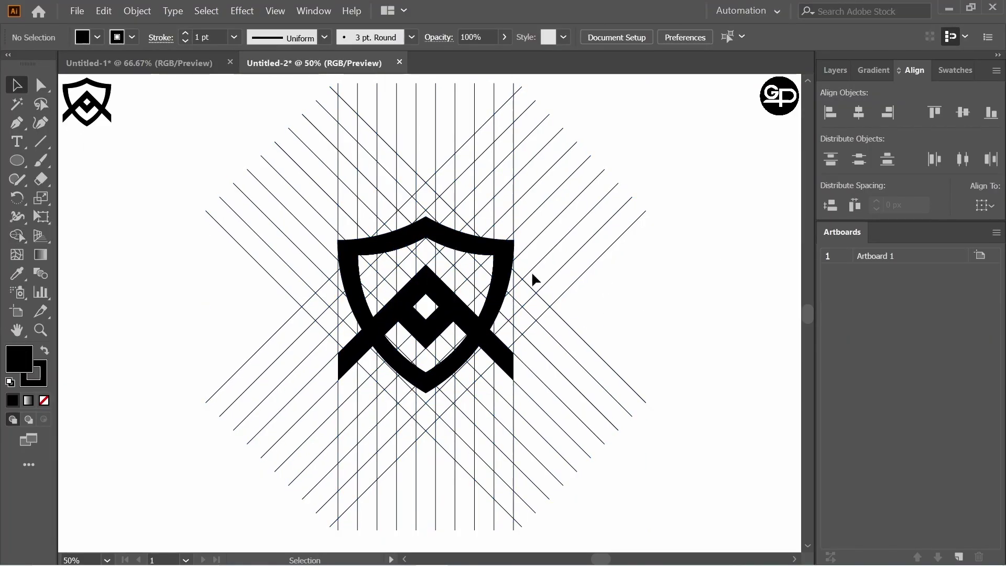
pyautogui.click(501, 262)
pyautogui.press('Delete')
pyautogui.moveTo(278, 87); pyautogui.dragTo(658, 442)
pyautogui.press('Delete')
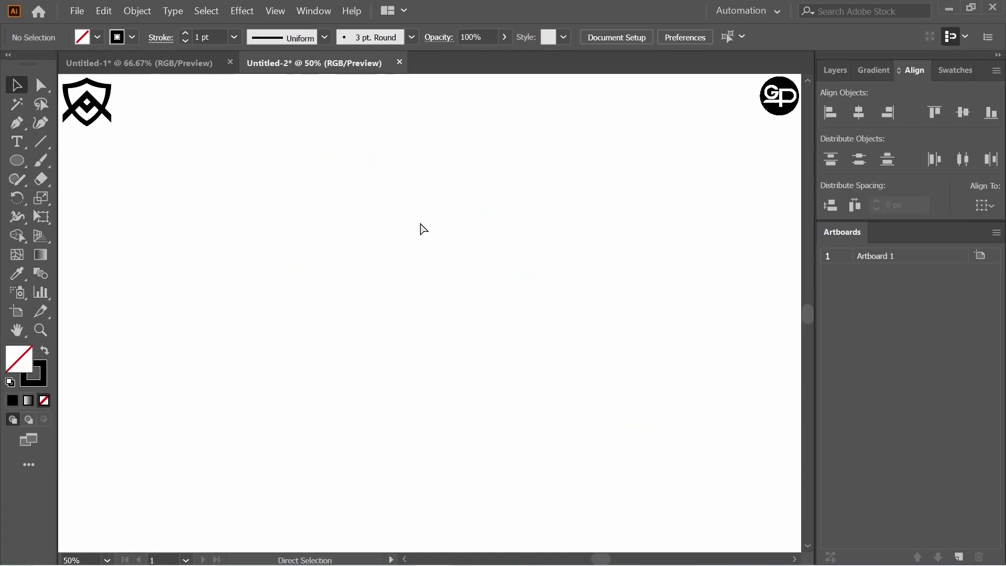
# Paste the logo onto the empty artboard, enlarge it, and adjust its position and size near the centre
pyautogui.hotkey('ctrl', 'v')
pyautogui.moveTo(520, 399); pyautogui.dragTo(624, 454)
pyautogui.click(694, 336)
pyautogui.moveTo(308, 137); pyautogui.dragTo(611, 487)
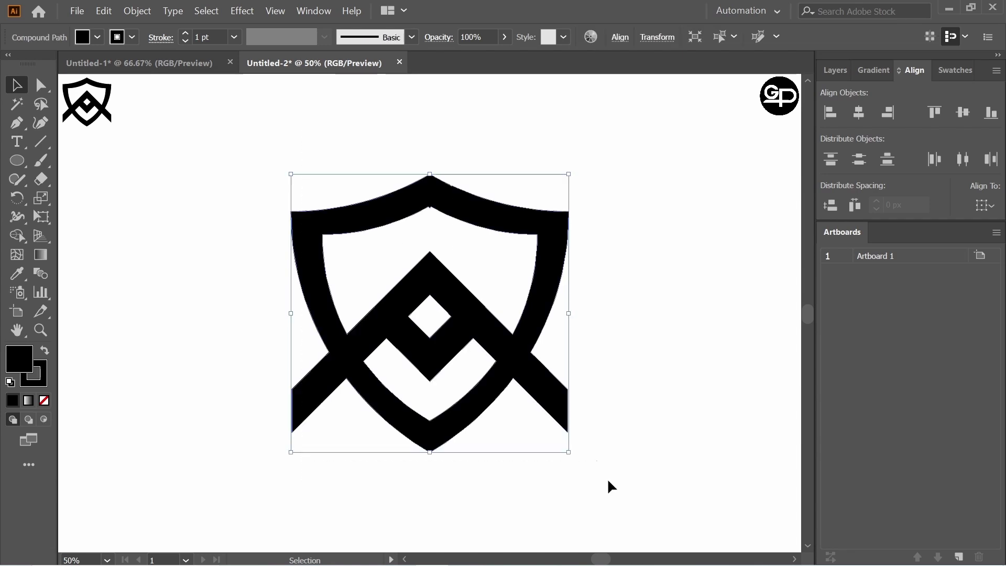
pyautogui.moveTo(505, 367); pyautogui.dragTo(504, 359)
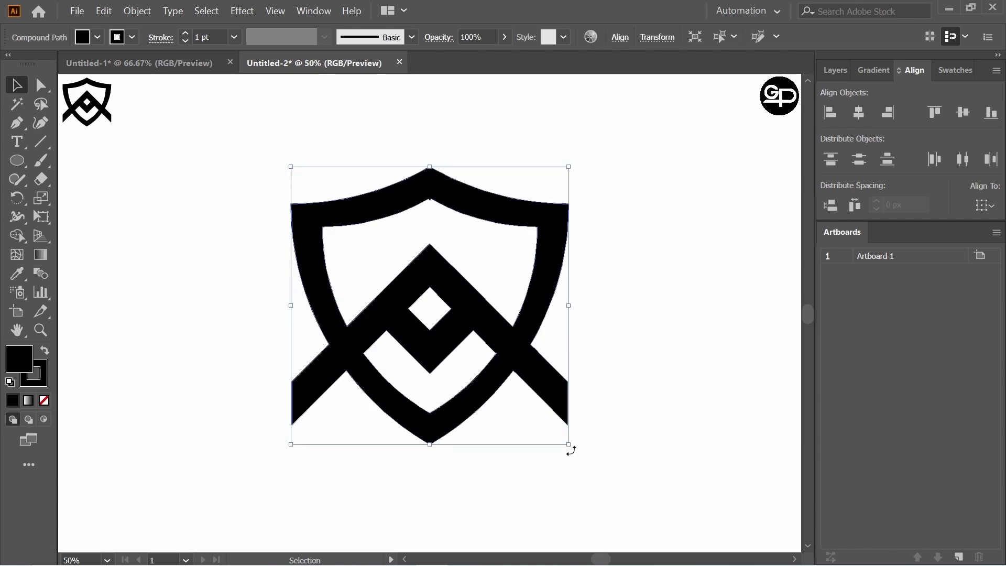
pyautogui.moveTo(573, 448)
pyautogui.mouseDown()
pyautogui.moveTo(586, 462)
pyautogui.moveTo(565, 439)
pyautogui.mouseUp()
pyautogui.click(662, 409)
pyautogui.click(579, 411)
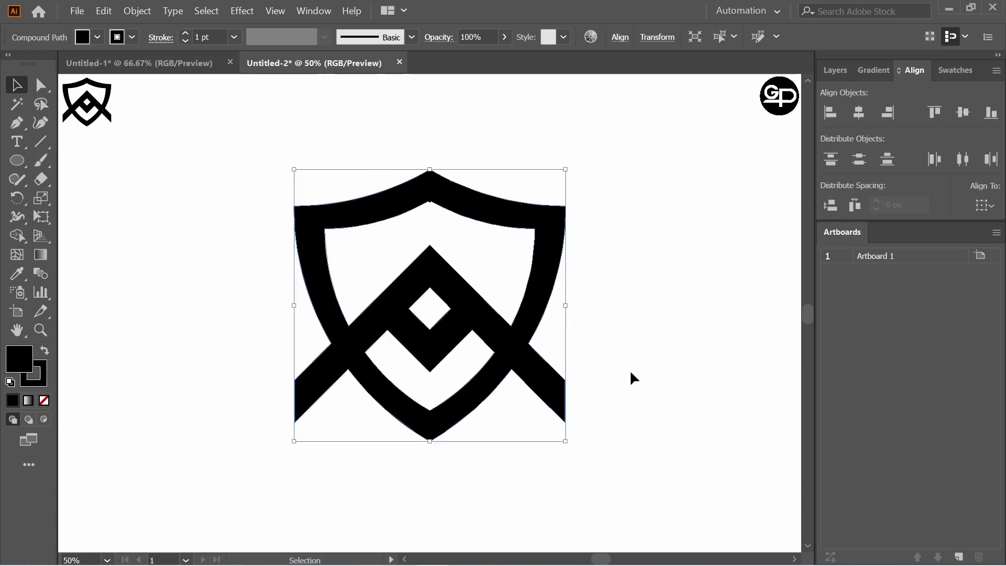
# Select the whole logo and set its stroke to None, keeping the black fill
pyautogui.click(634, 377)
pyautogui.moveTo(251, 155); pyautogui.dragTo(627, 429)
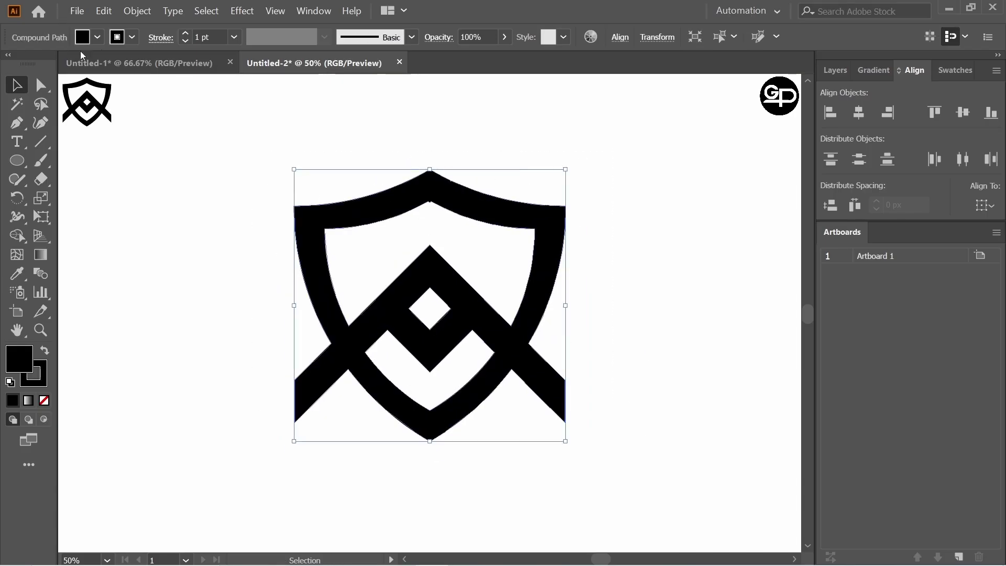
pyautogui.click(132, 37)
pyautogui.click(10, 63)
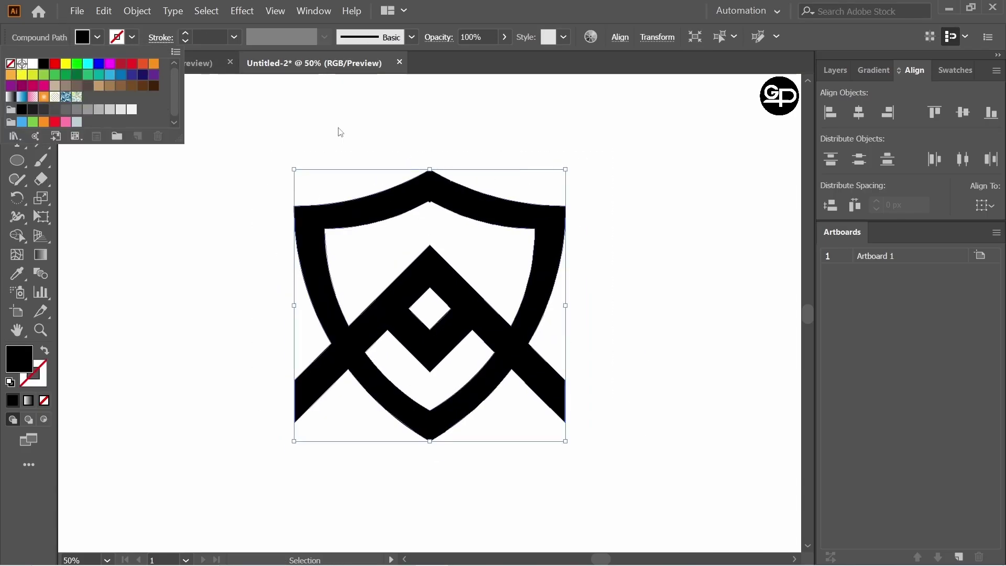
pyautogui.click(339, 131)
pyautogui.click(601, 179)
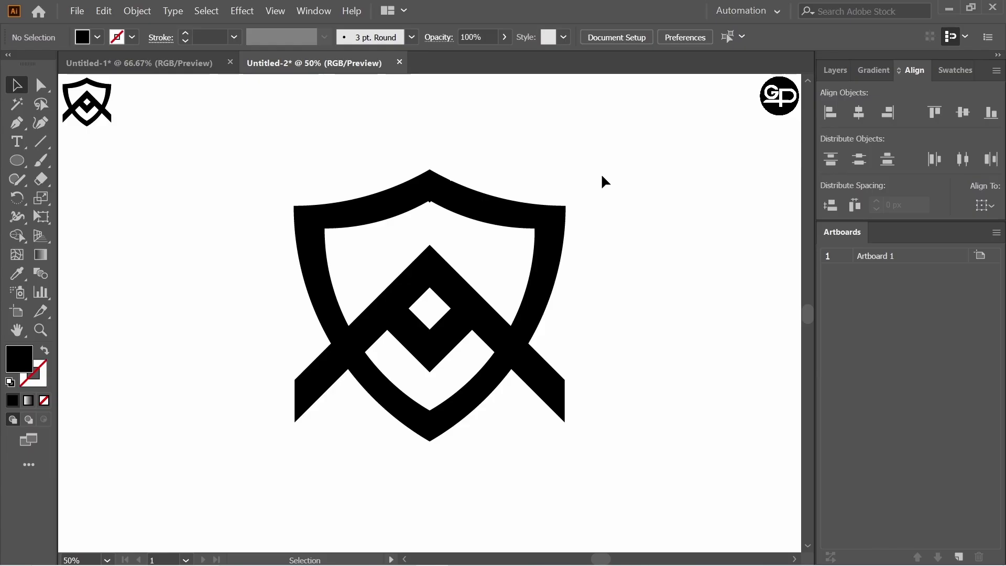
# Enlarge the logo slightly about its centre and deselect it
pyautogui.moveTo(513, 231); pyautogui.dragTo(560, 363)
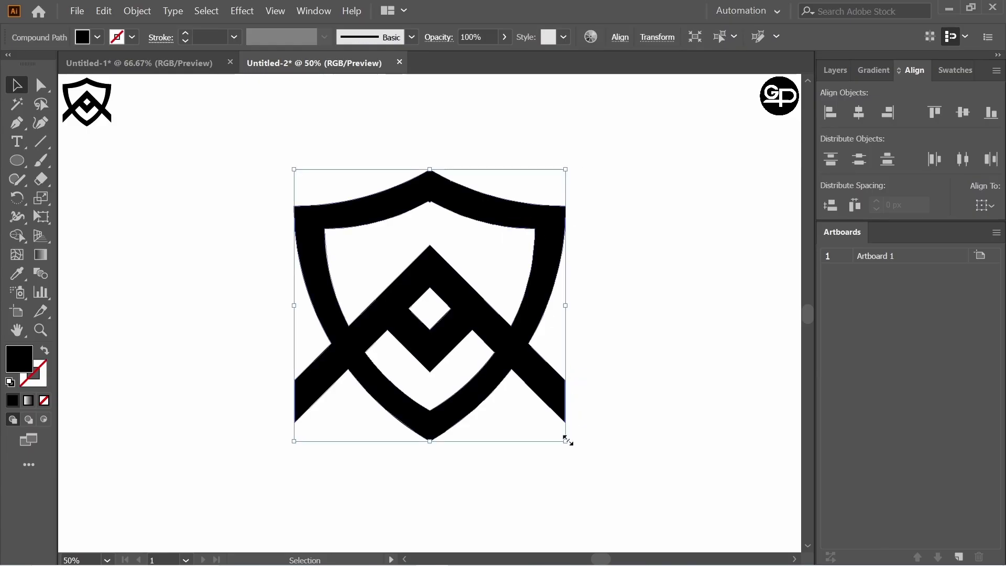
pyautogui.moveTo(567, 440); pyautogui.dragTo(584, 441)
pyautogui.click(714, 312)
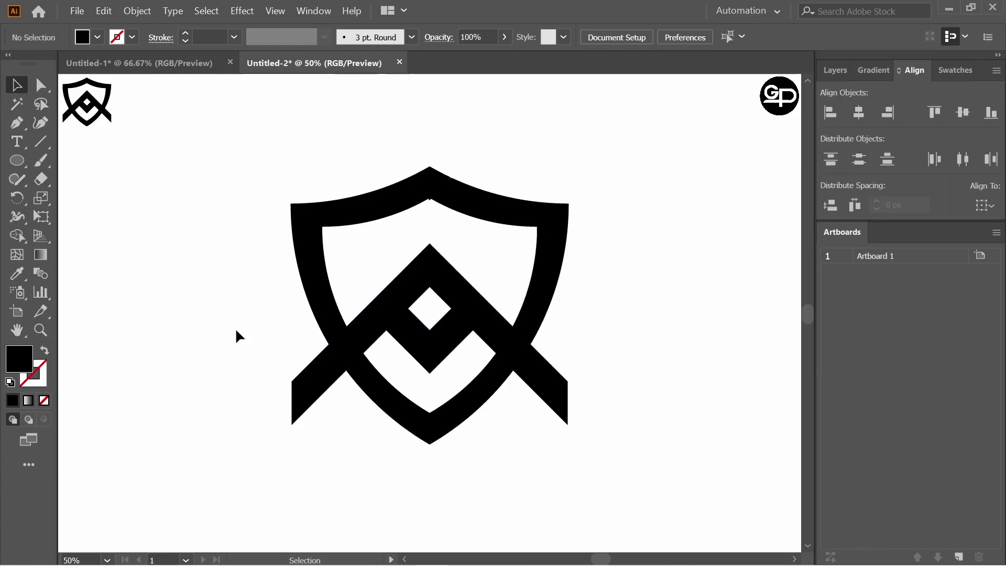